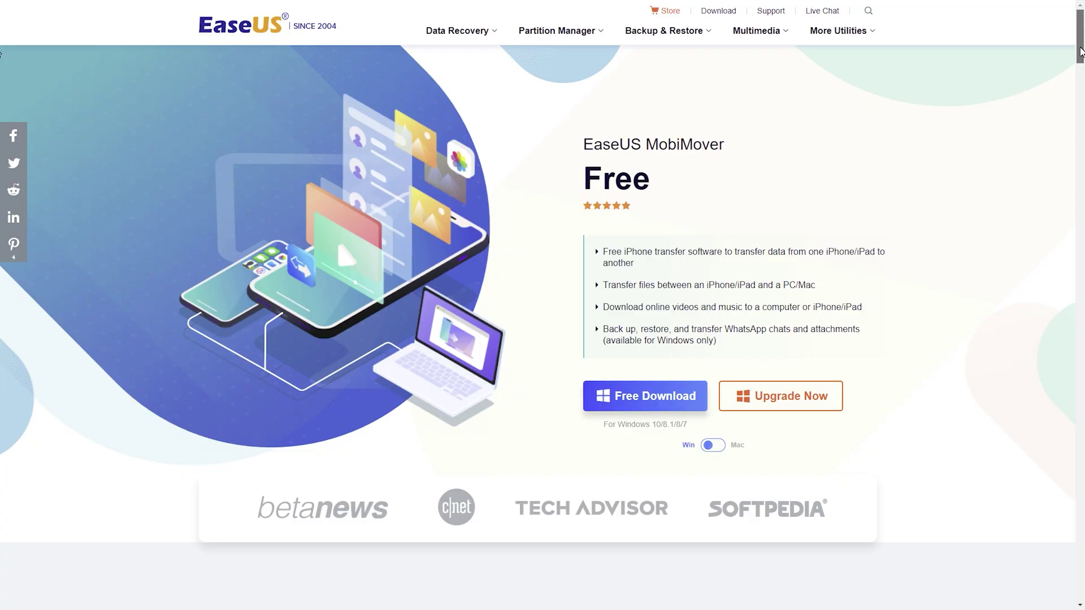
scroll(1080, 52, down, 2)
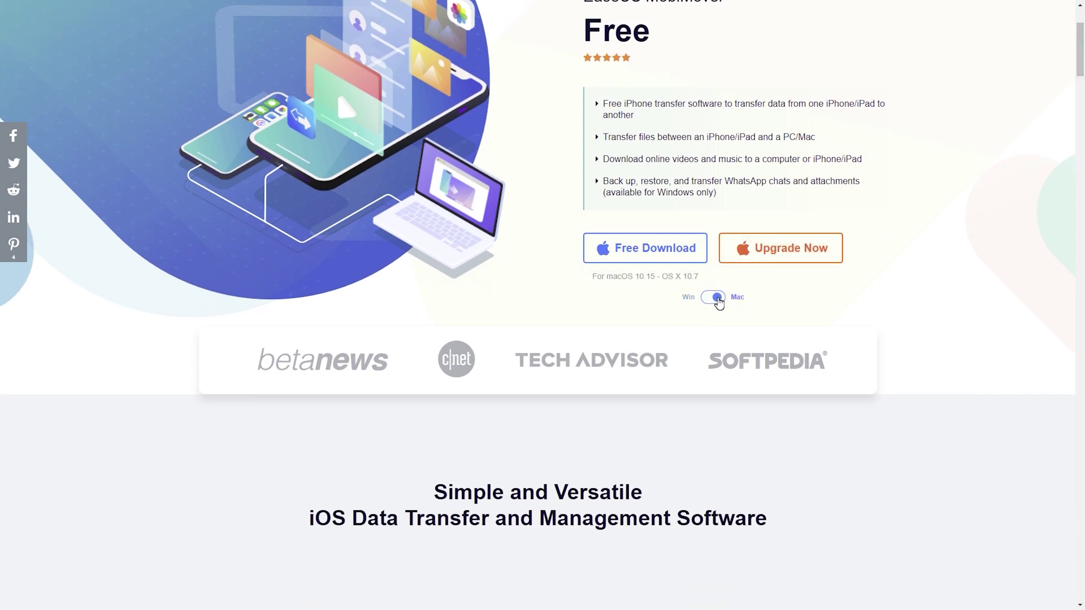
scroll(717, 303, up, 2)
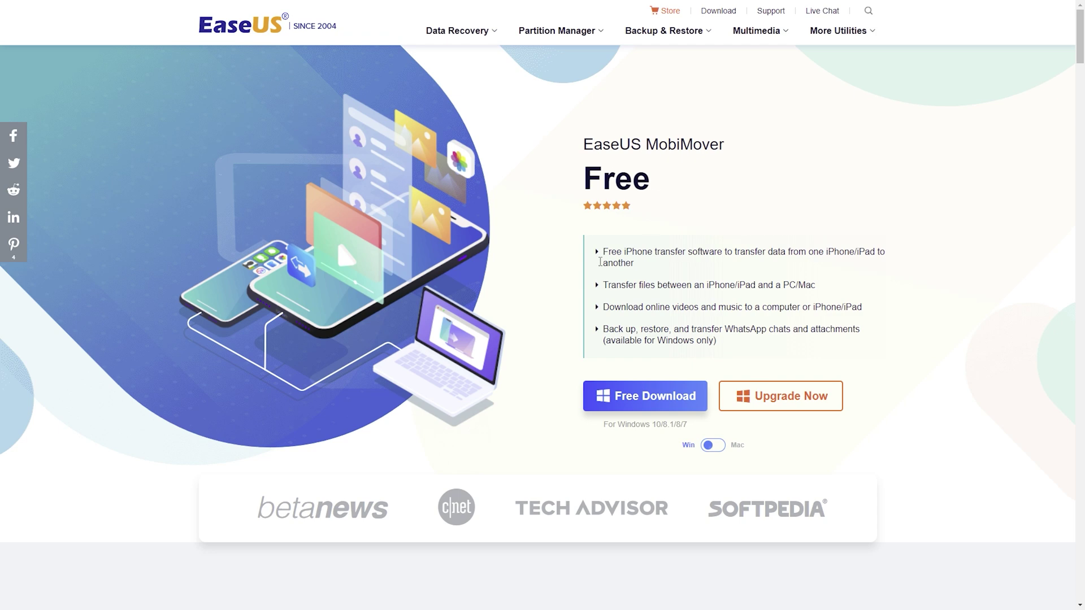
scroll(599, 262, down, 5)
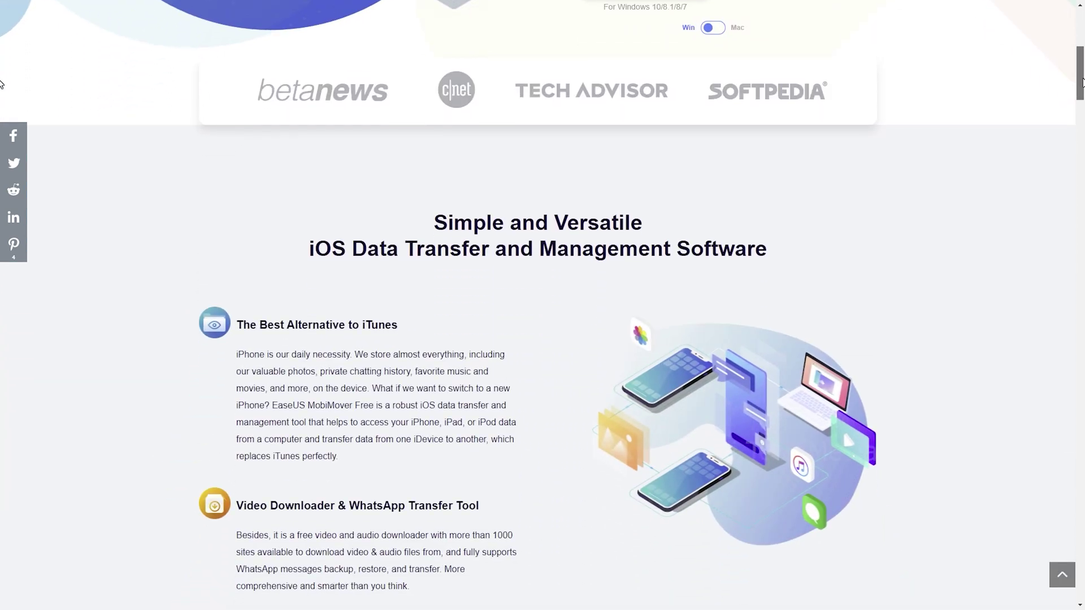
drag(1081, 80, 1081, 91)
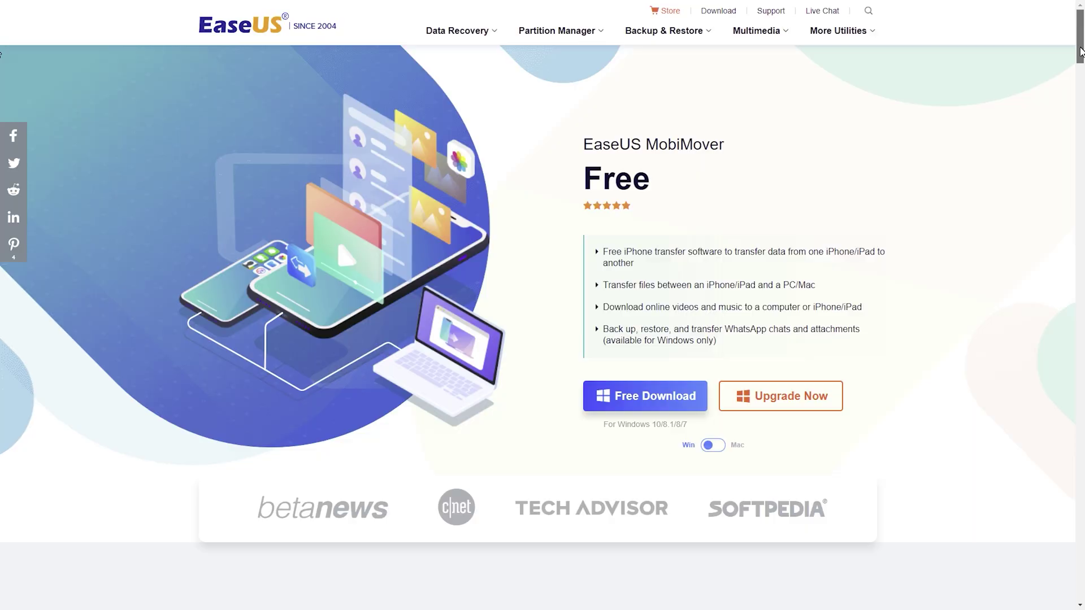
scroll(1068, 81, down, 2)
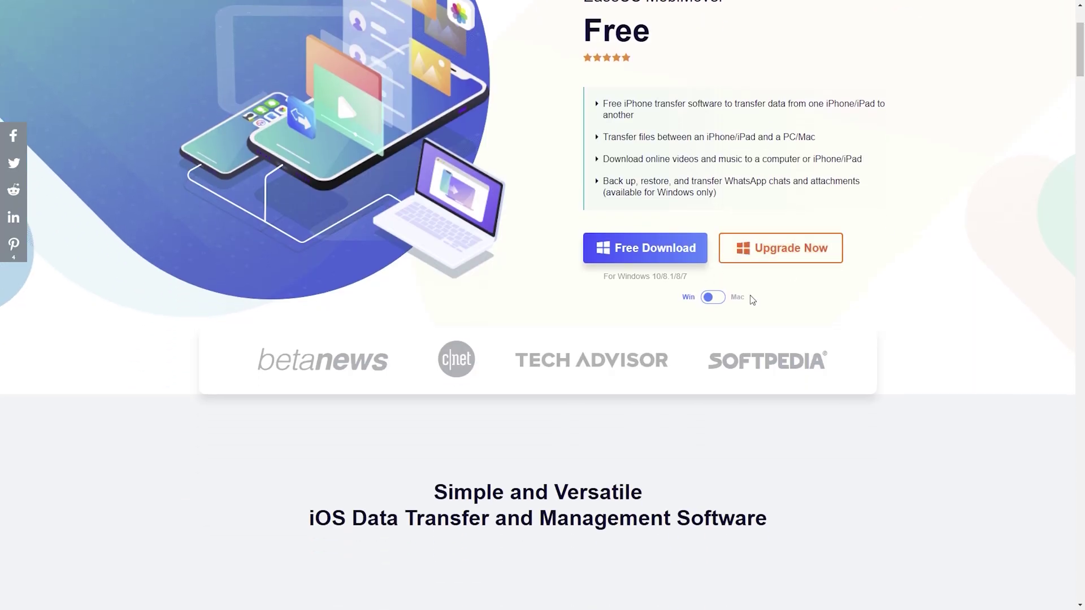
Switch the MobiMover download toggle to Mac, then back to Windows.
click(719, 303)
click(719, 298)
scroll(719, 303, up, 2)
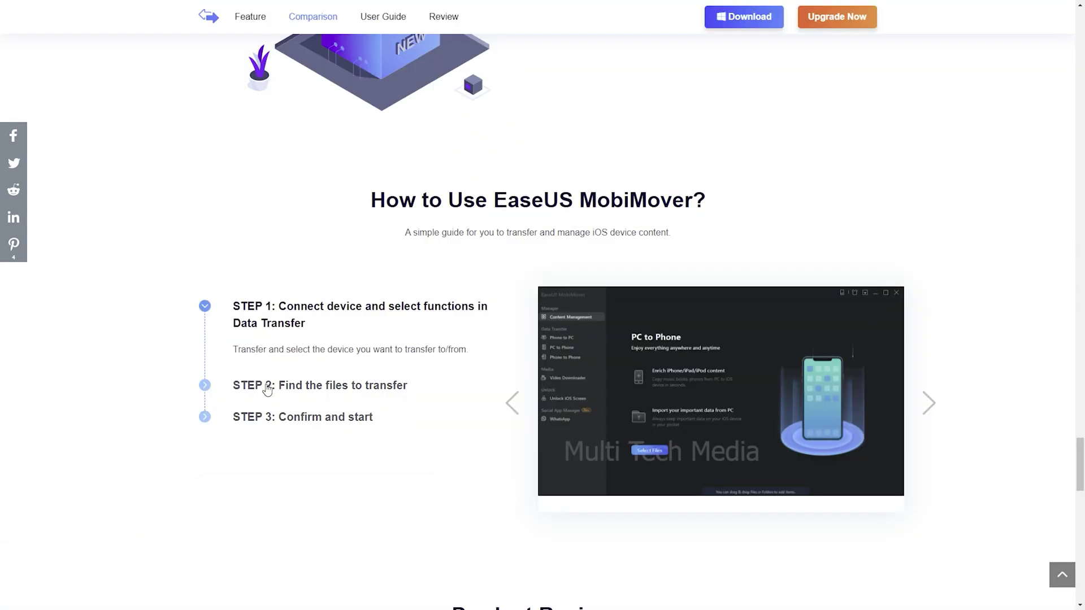
Expand usage guide steps 2 and 3, view the Tech Specification, and highlight the YouTube heading.
click(346, 387)
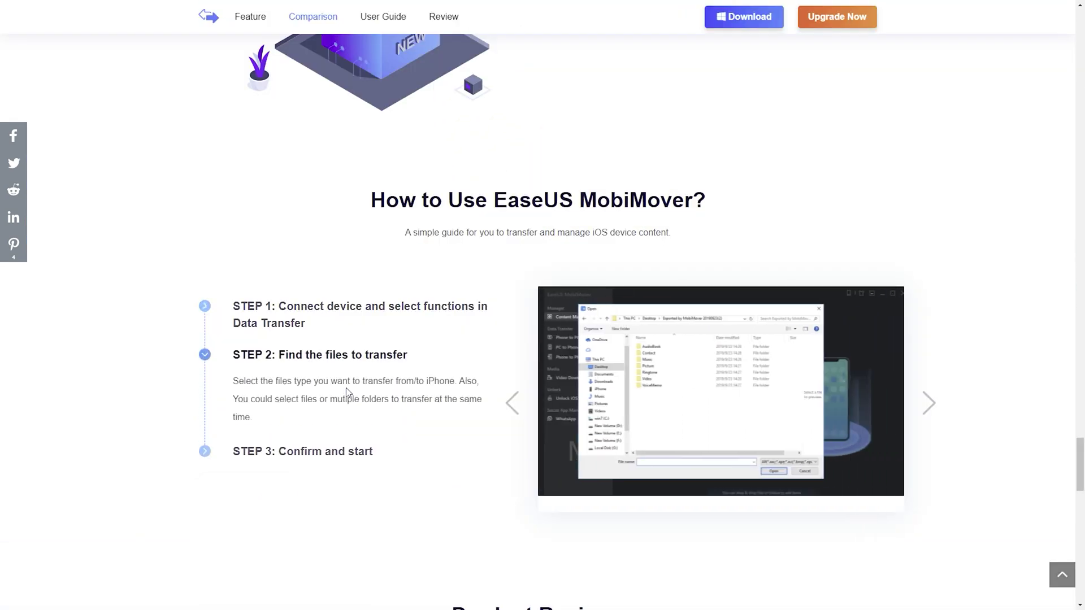
click(340, 456)
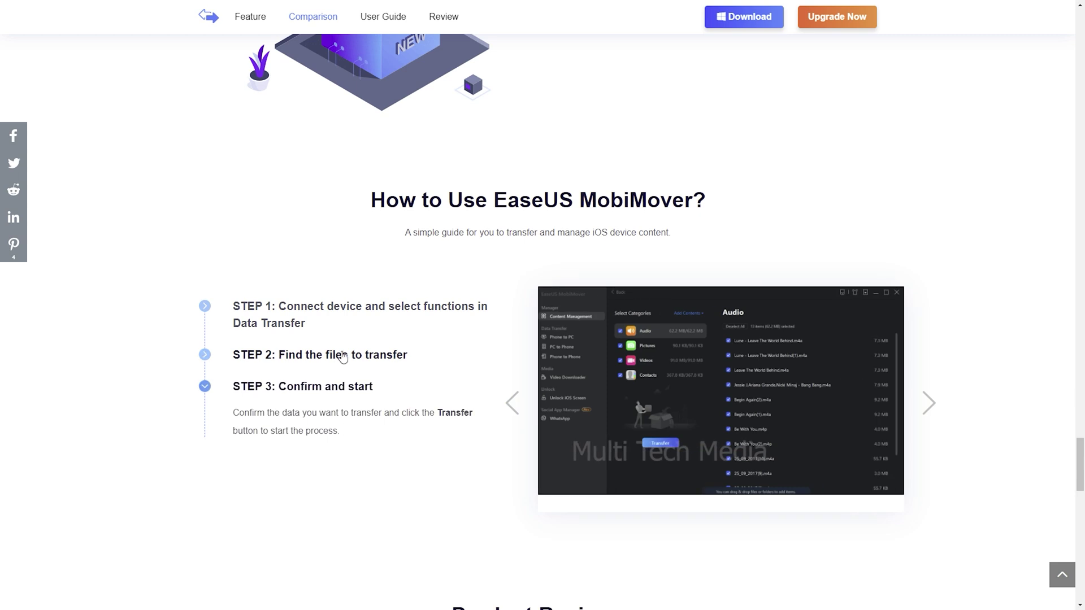
scroll(975, 369, up, 5)
click(650, 262)
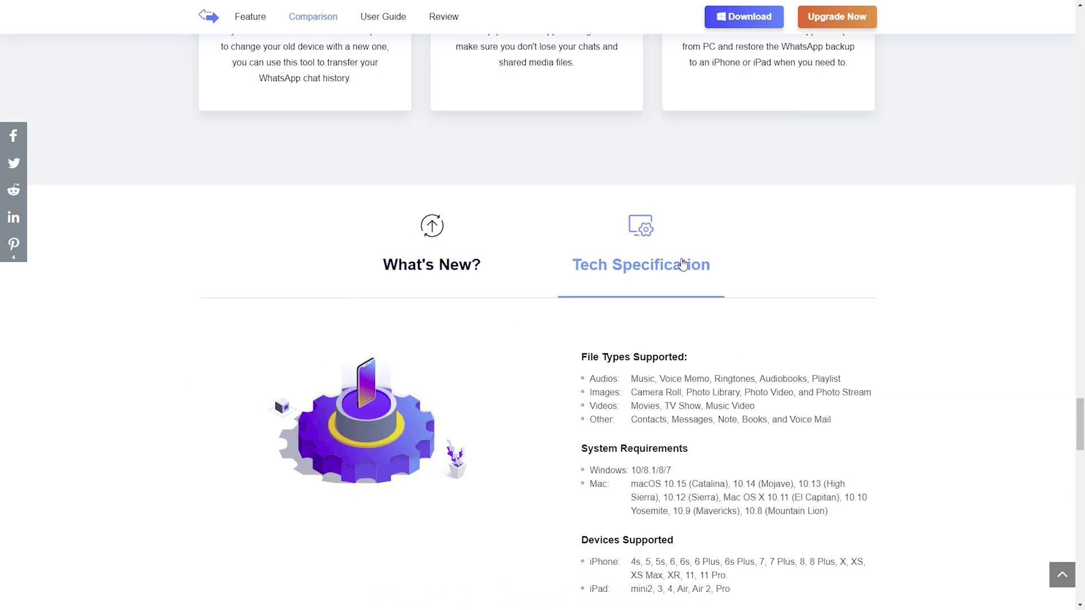
scroll(860, 301, down, 2)
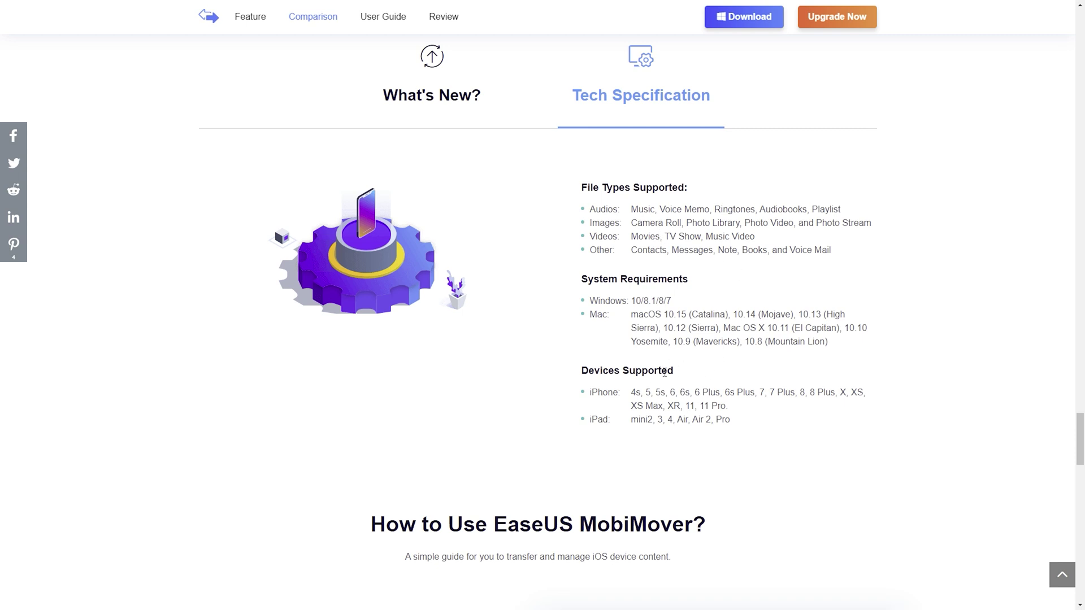
scroll(663, 312, up, 1)
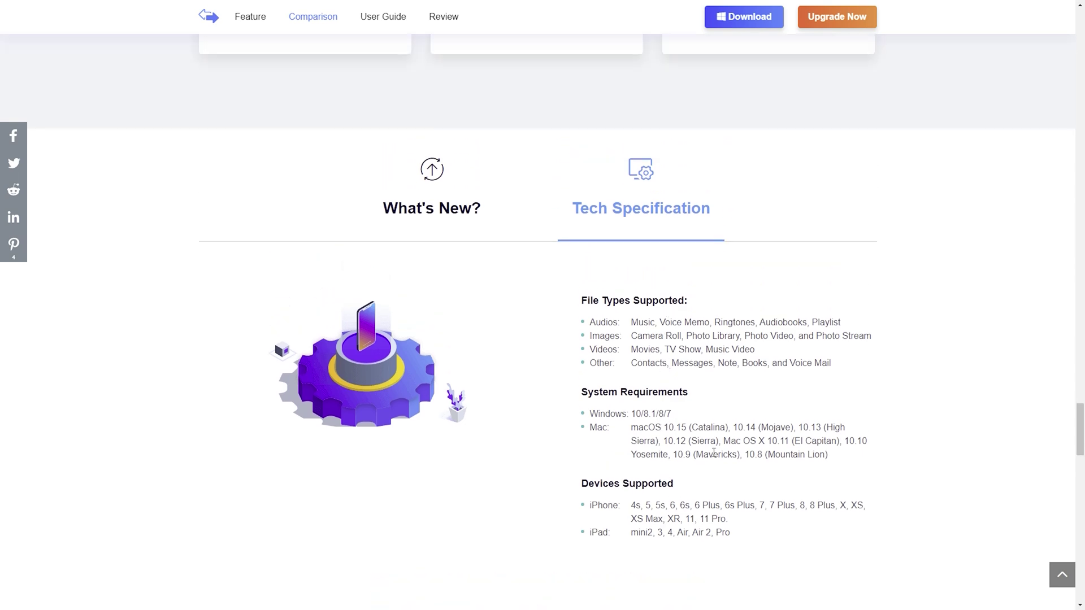
scroll(958, 392, down, 5)
scroll(879, 271, down, 1)
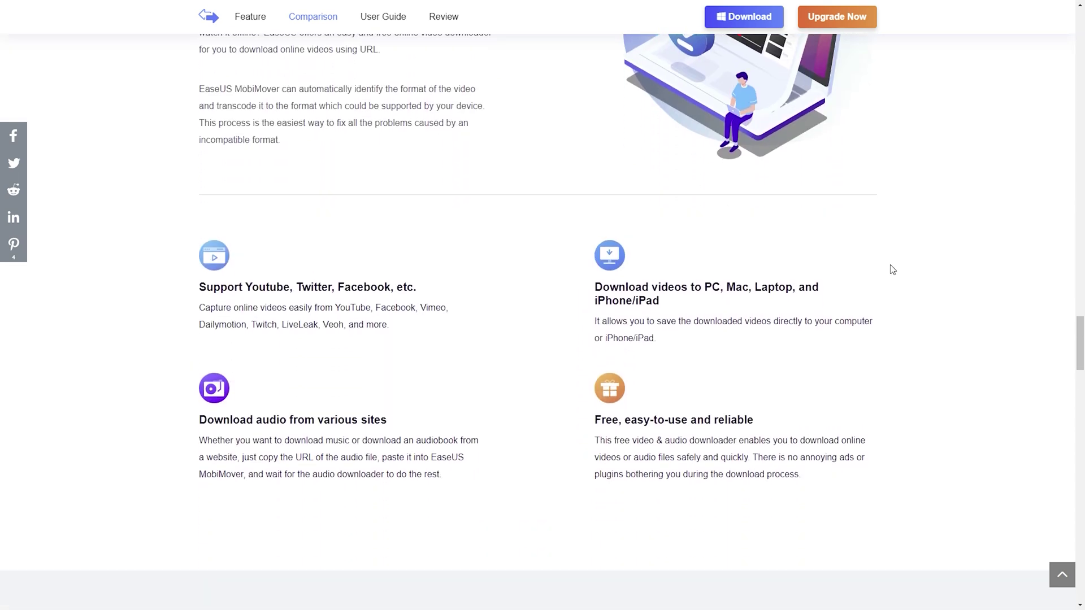
scroll(890, 268, down, 1)
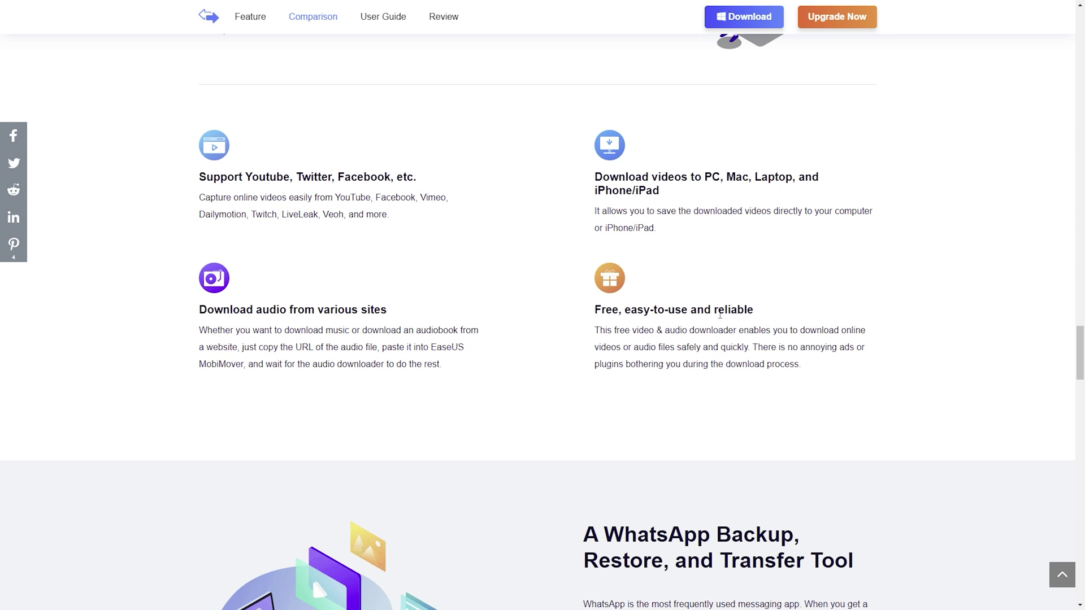
scroll(964, 300, down, 4)
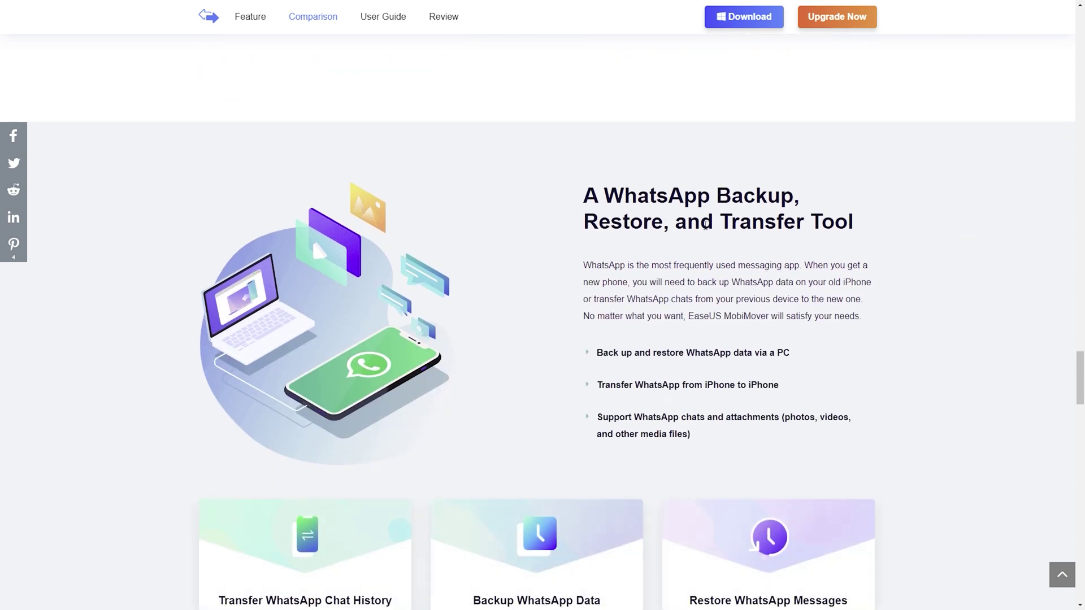
scroll(693, 219, down, 1)
scroll(690, 231, down, 1)
scroll(689, 231, down, 1)
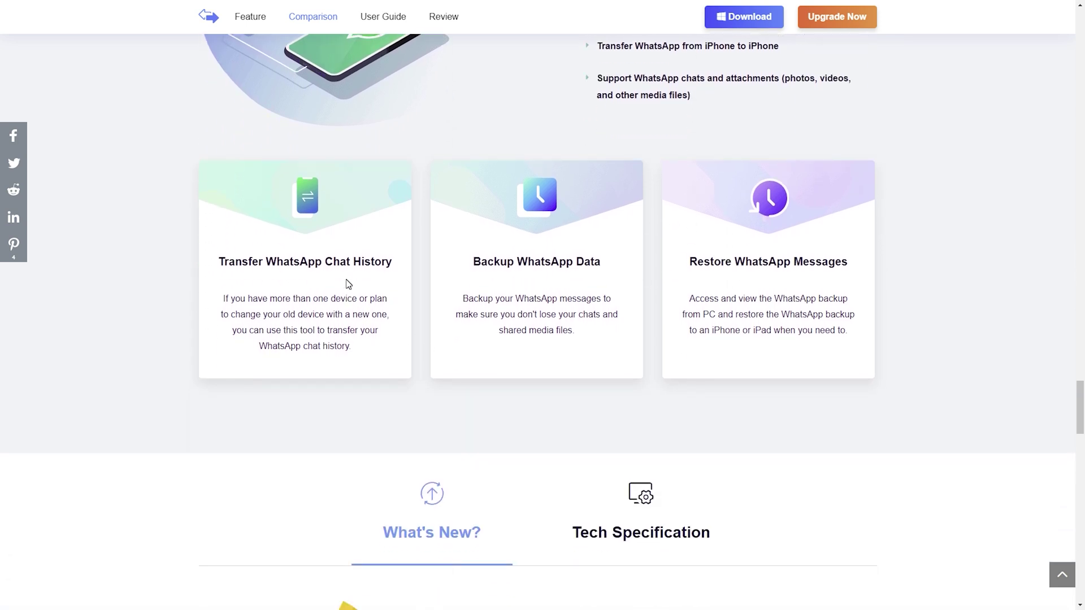
scroll(1, 306, up, 10)
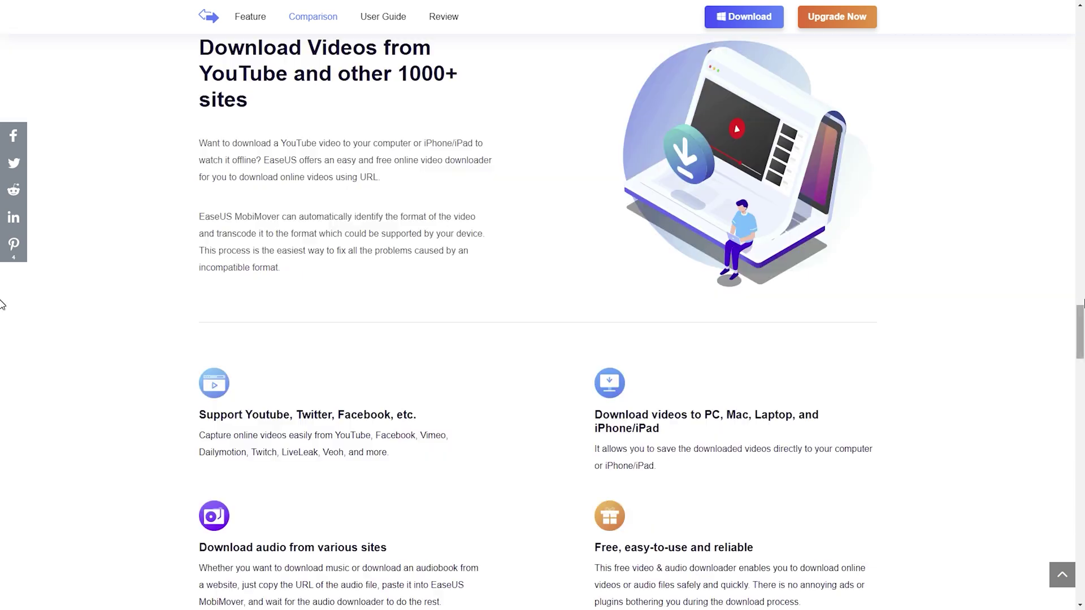
drag(1081, 325, 1078, 320)
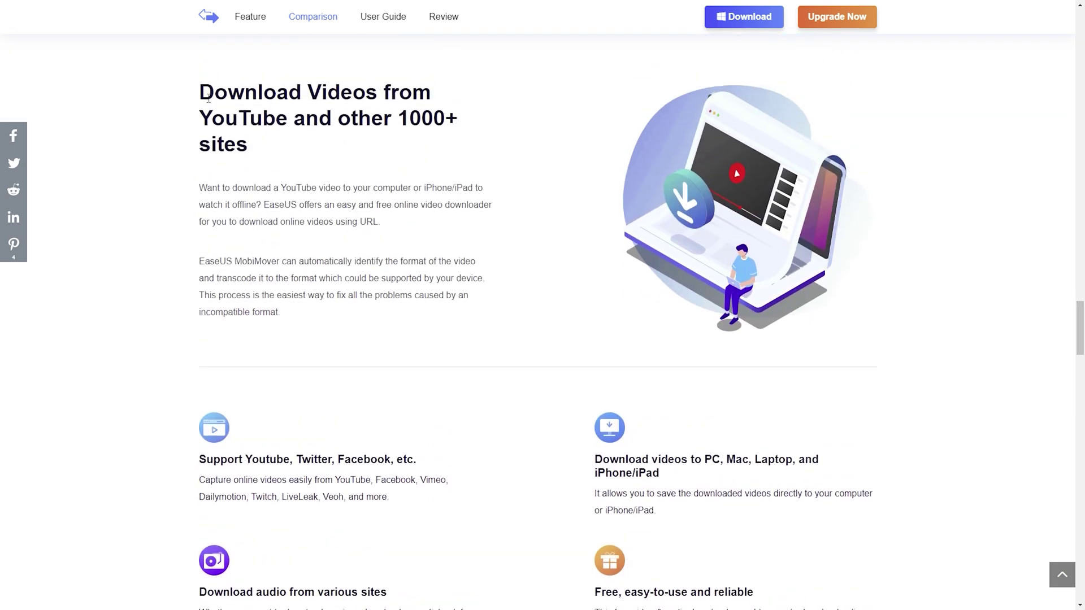
mouse_move(206, 91)
mouse_down()
mouse_move(254, 119)
mouse_move(262, 147)
mouse_up()
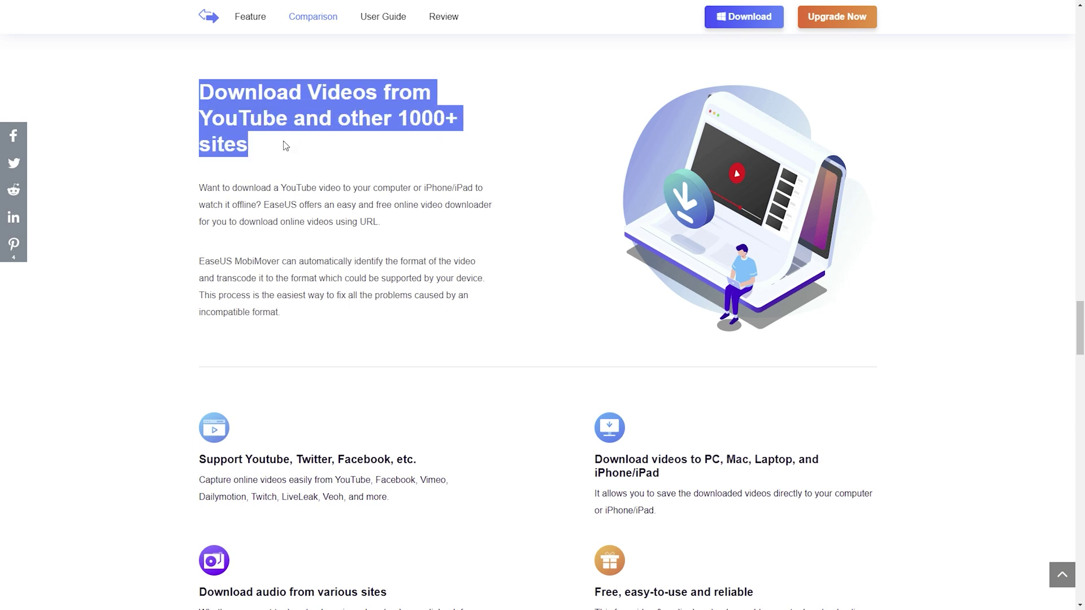
click(281, 147)
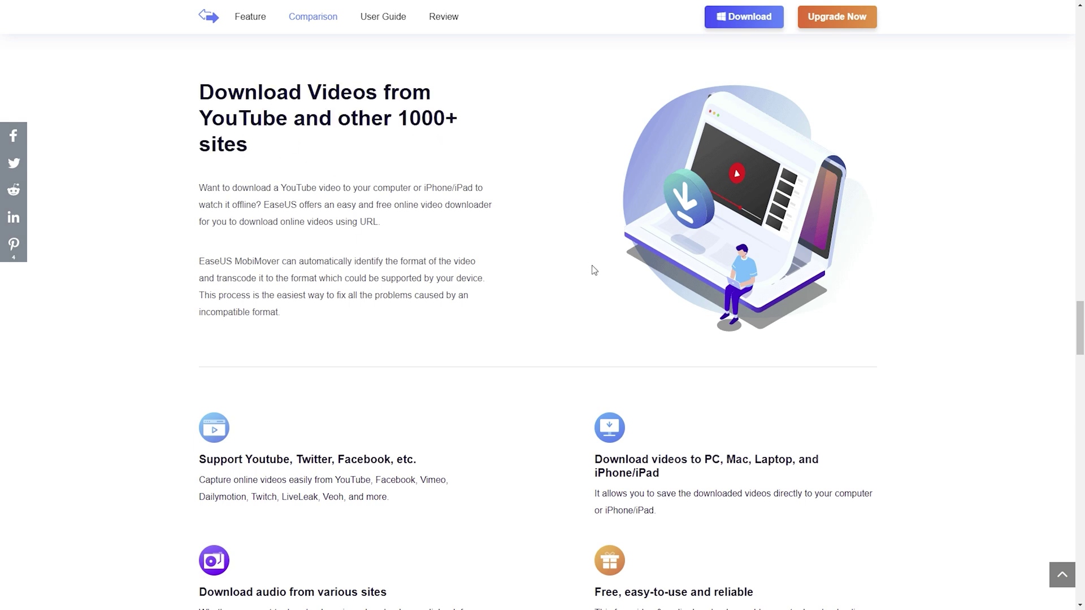
scroll(594, 269, down, 5)
scroll(645, 246, down, 1)
scroll(688, 231, down, 1)
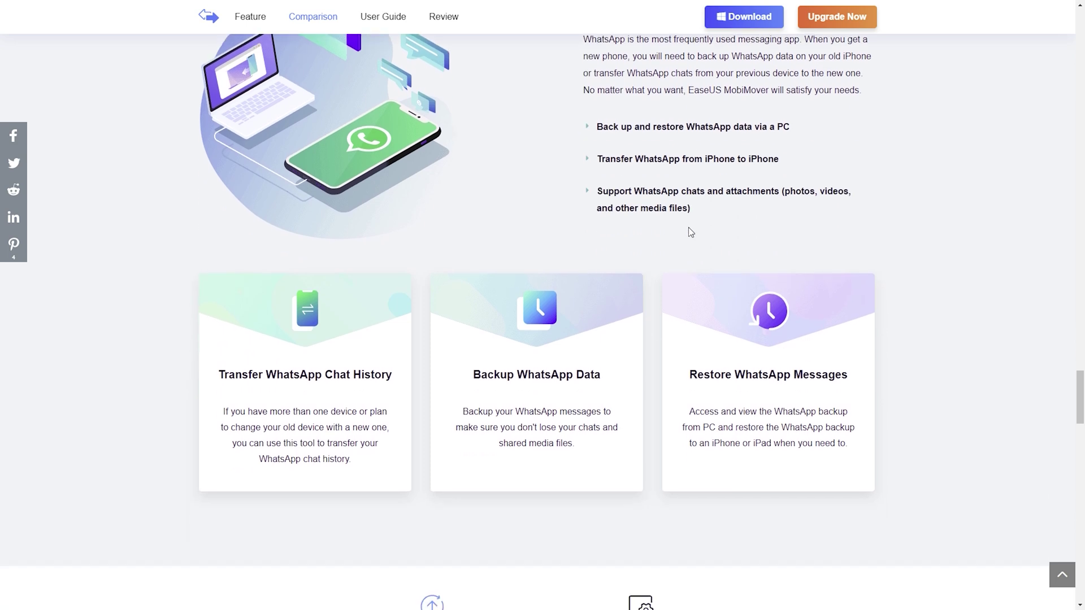
scroll(688, 231, down, 1)
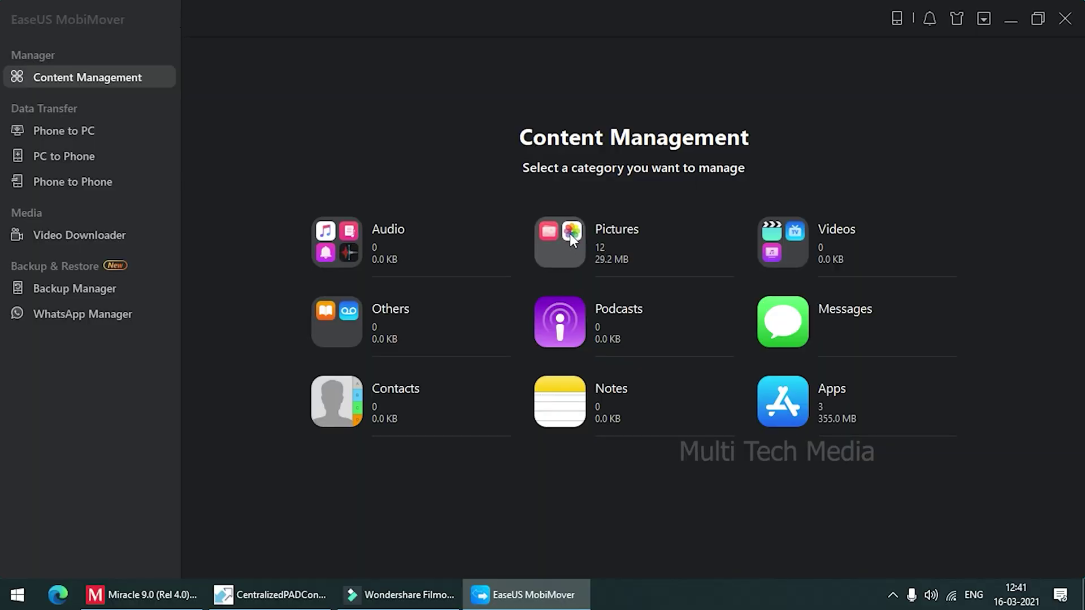
Open the Photos collection under Pictures and select all 12 photos.
click(570, 233)
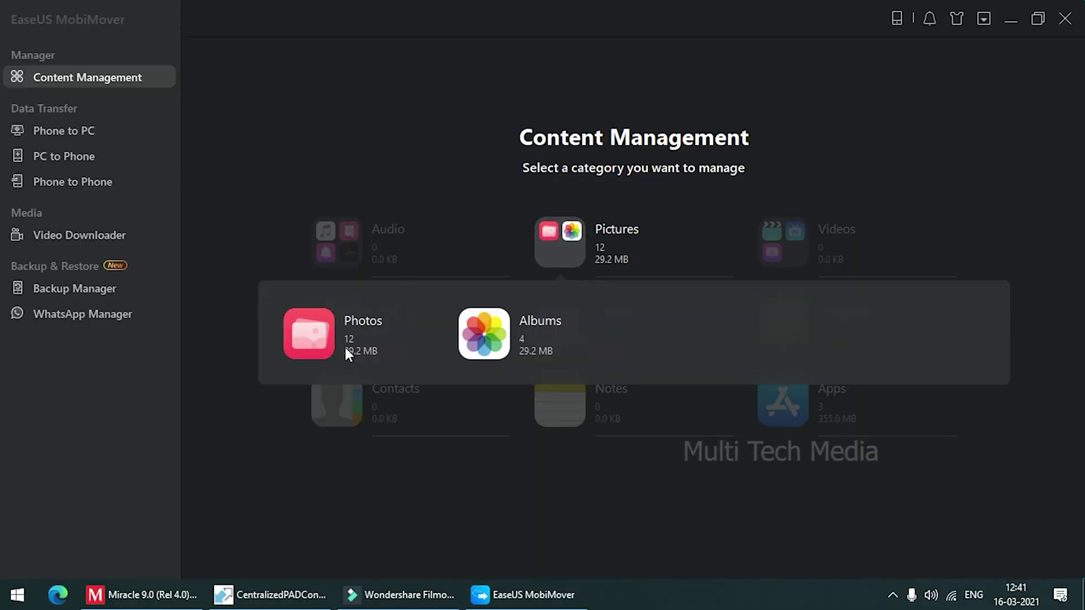
click(329, 333)
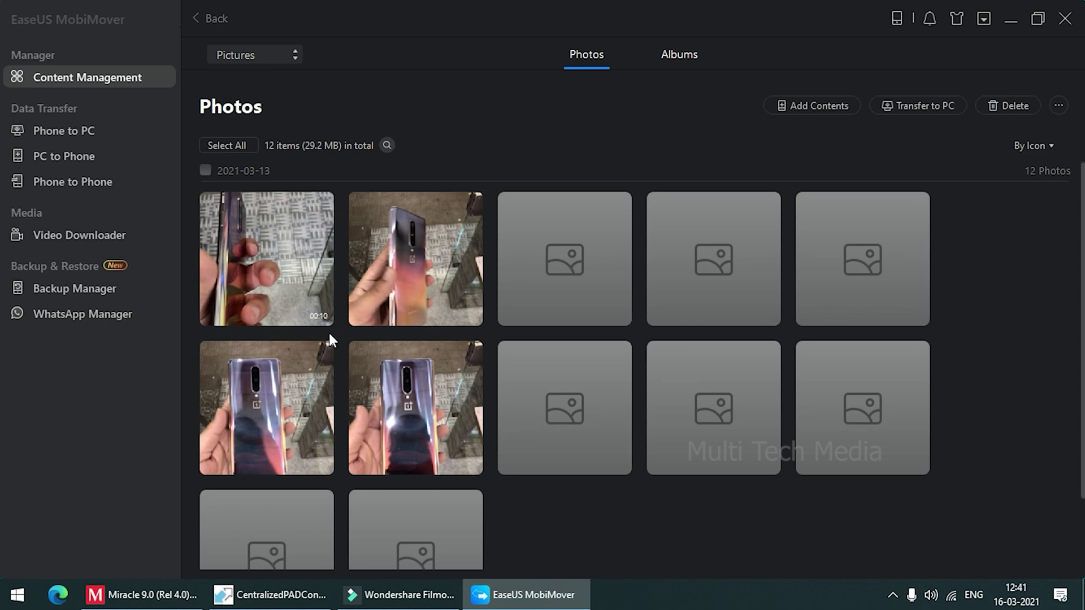
click(302, 299)
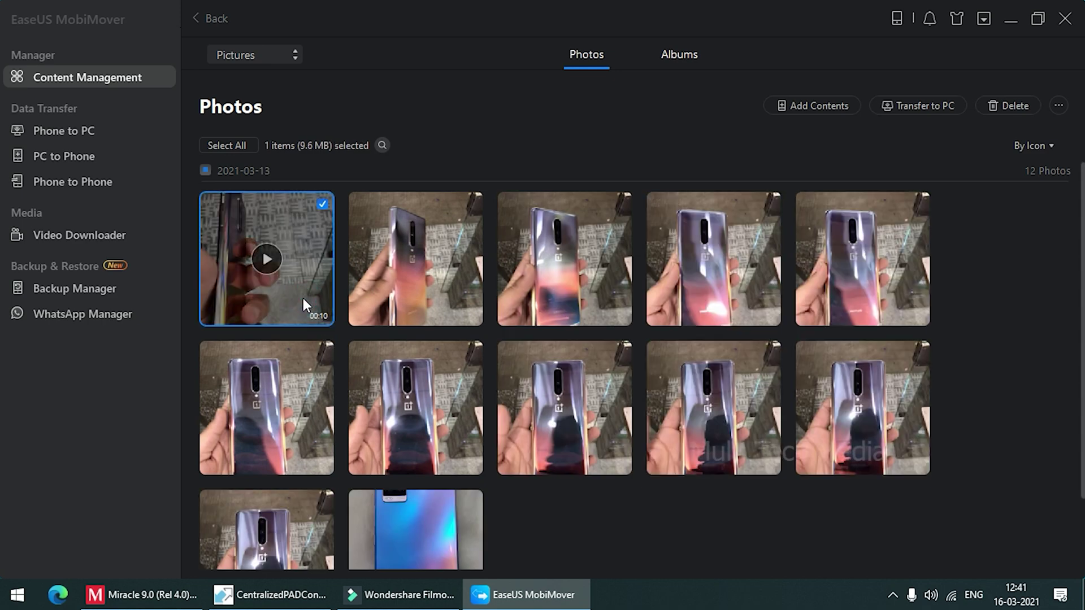
click(426, 255)
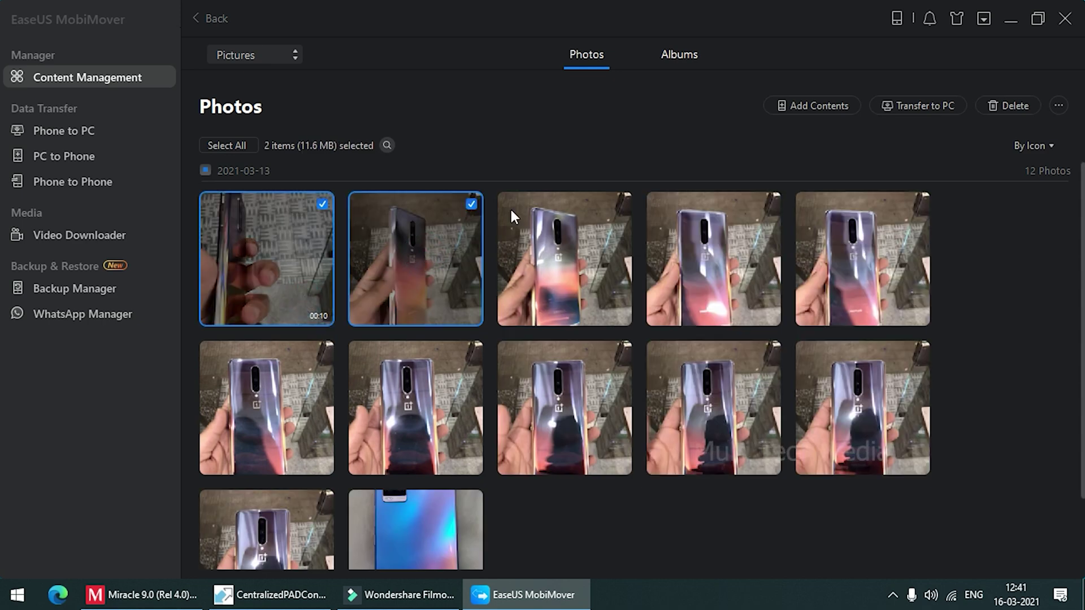
click(232, 146)
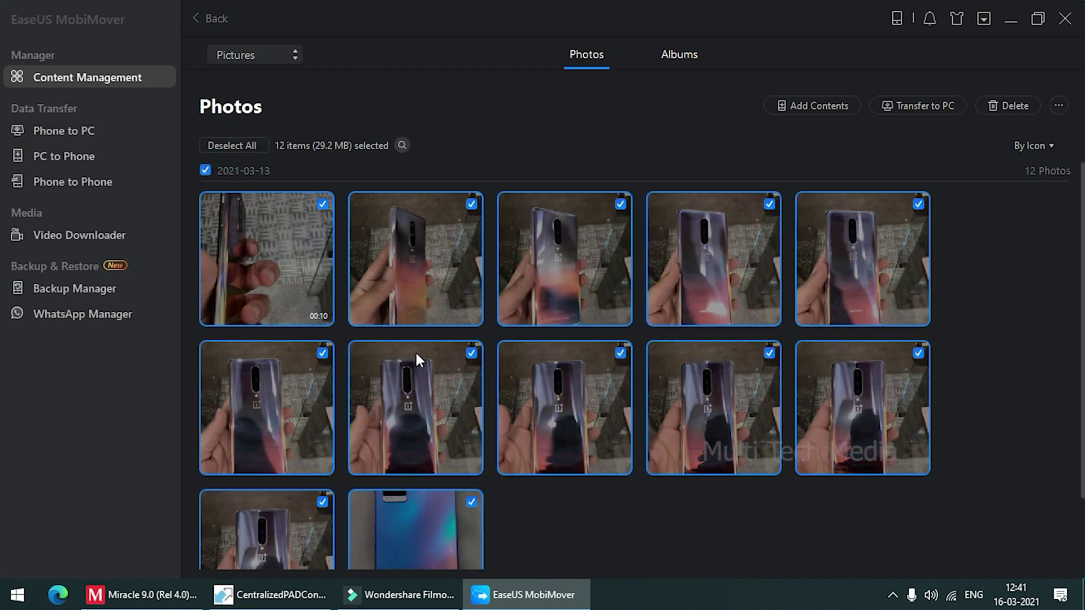
Transfer the 12 photos to the PC and open the exported Picture folder.
click(915, 95)
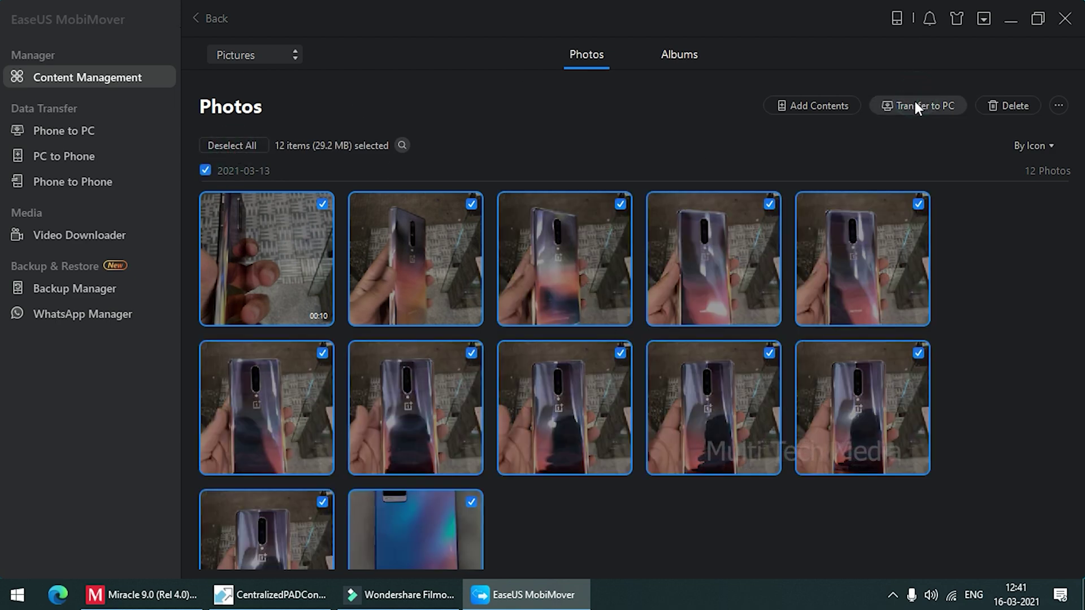
click(558, 477)
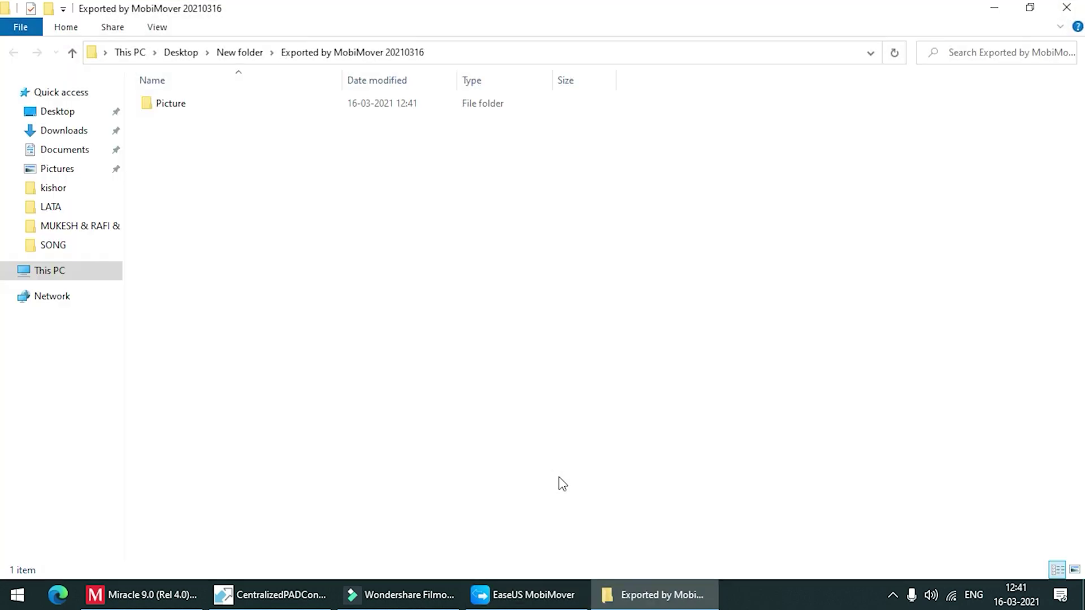
double_click(195, 105)
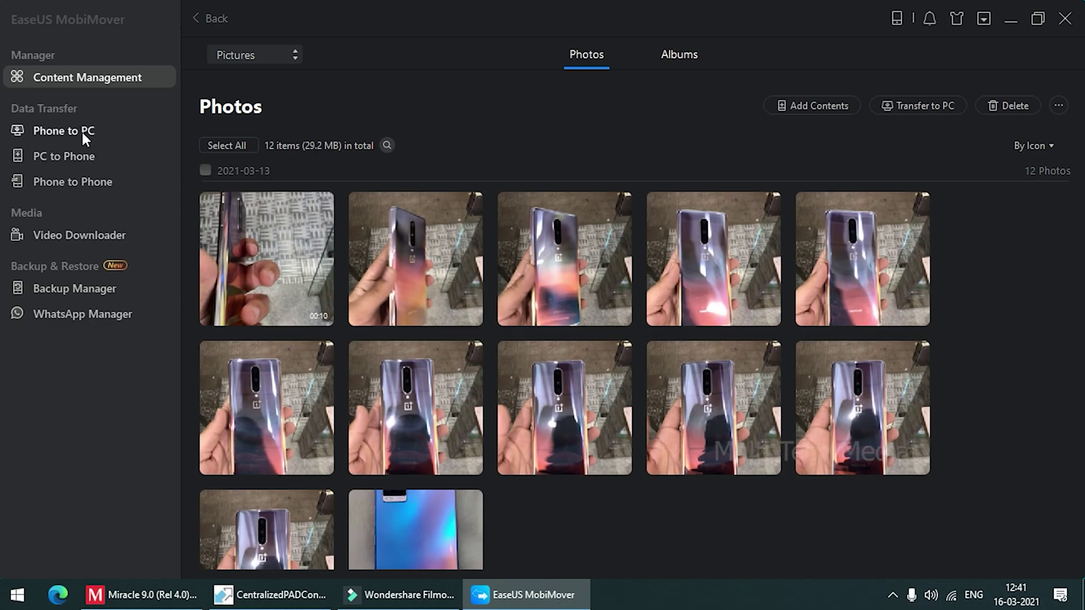
Run Phone to PC with only Pictures ticked, view the 13 transferred items, and close Explorer.
click(83, 133)
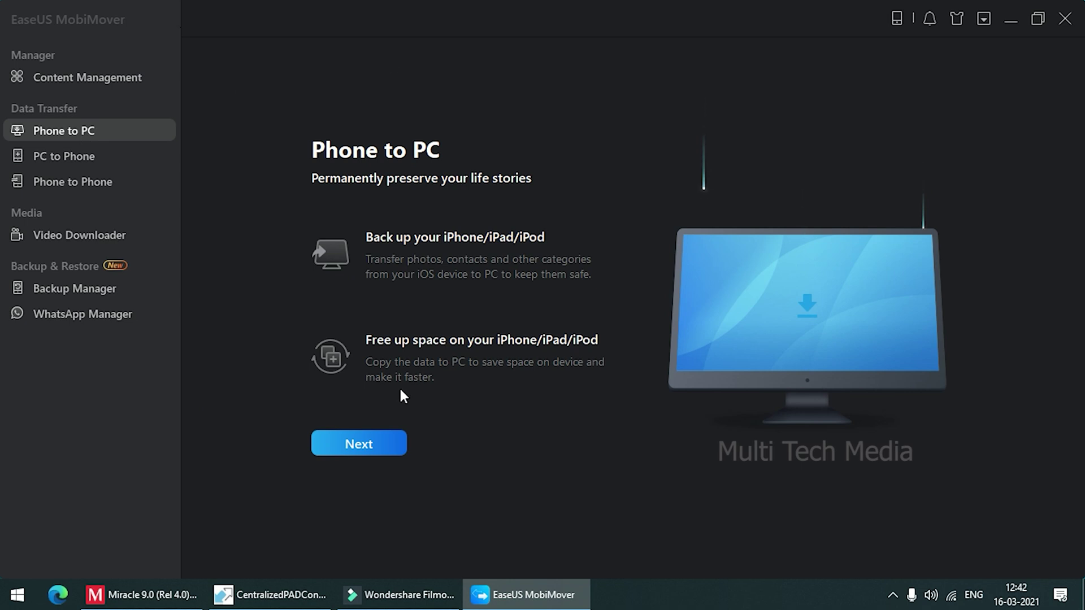
click(370, 443)
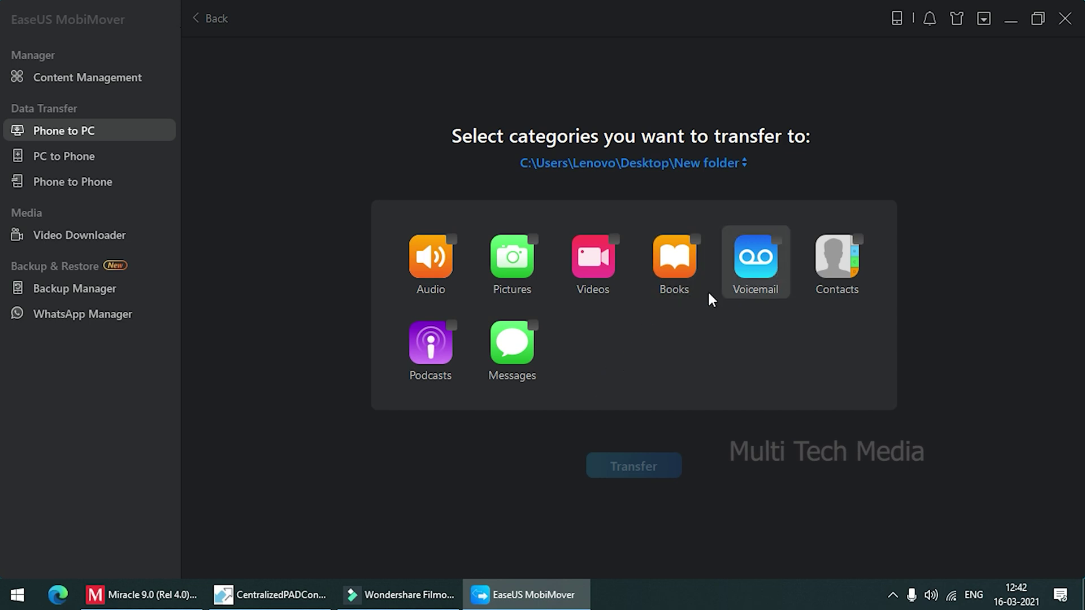
click(495, 278)
click(619, 472)
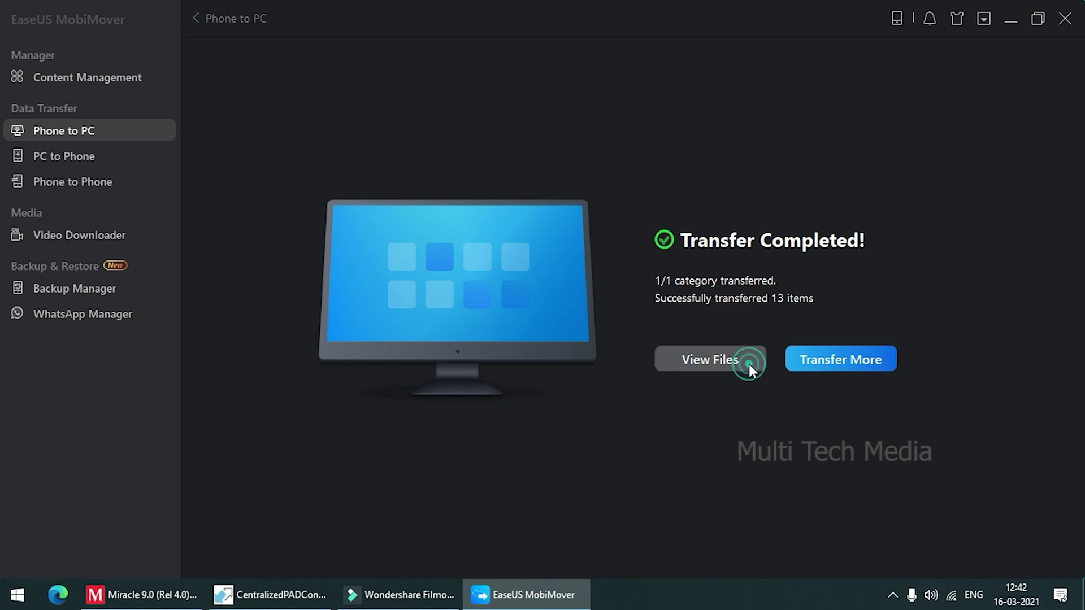
click(748, 361)
key(alt+F4)
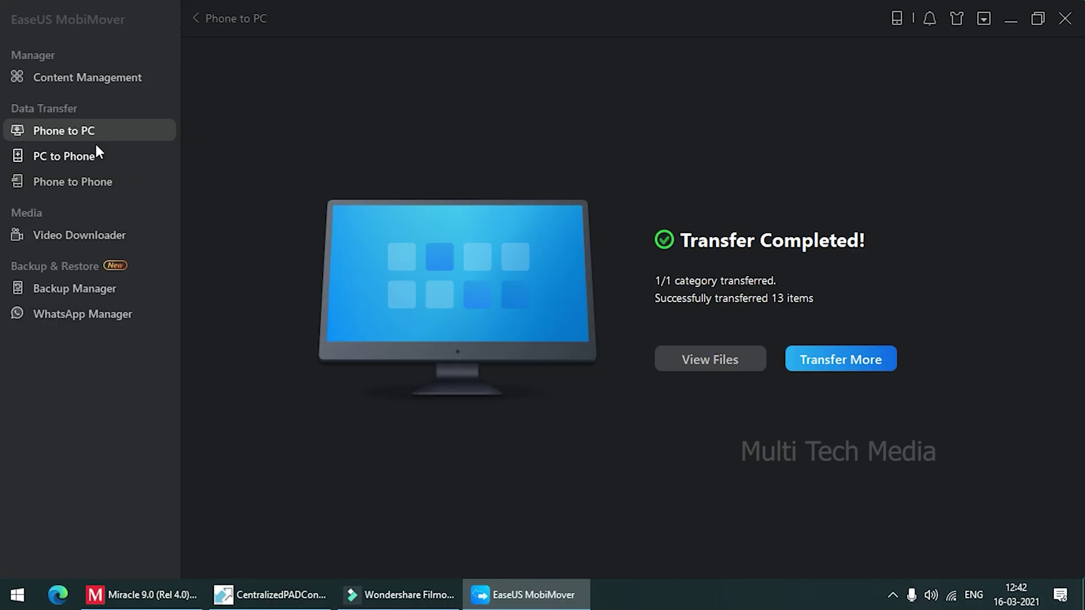
Send the DSCN0571 image from the PC to the iPhone with PC to Phone.
click(80, 153)
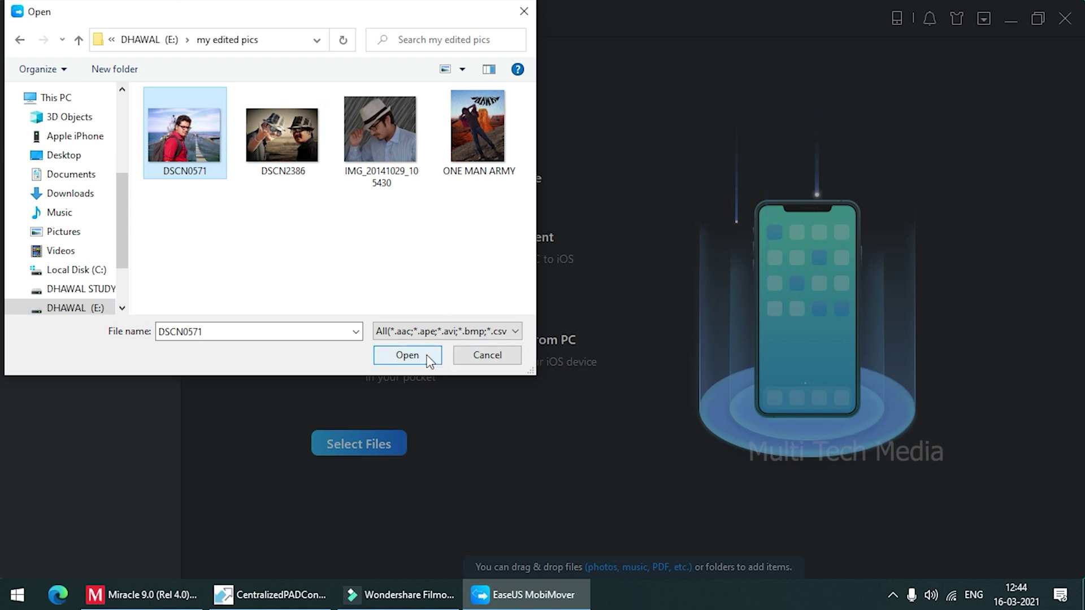
click(428, 361)
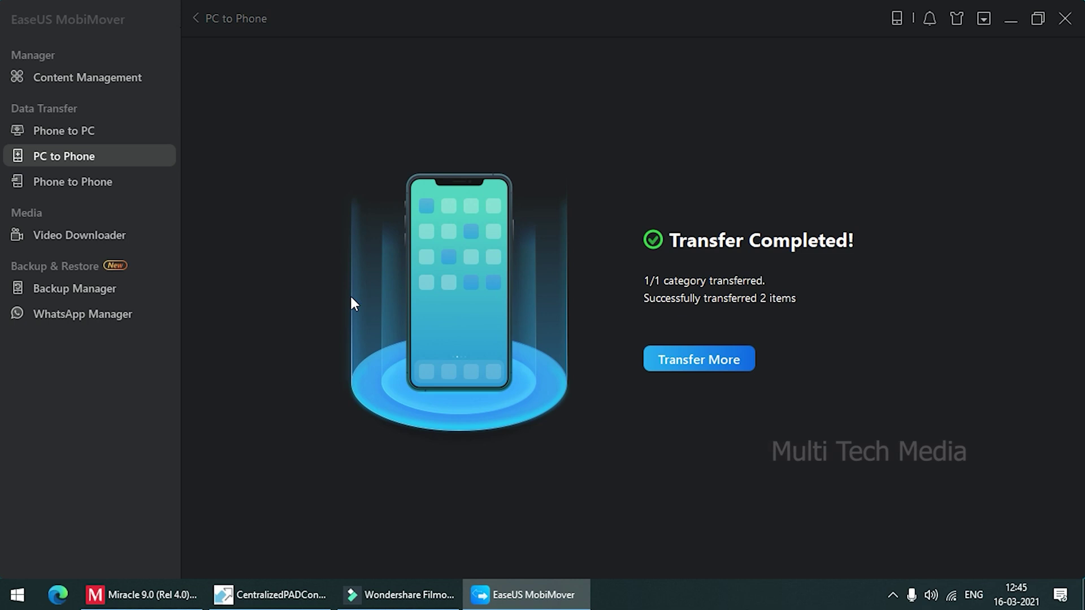
View the Phone to Phone and Video Downloader pages, then go to Backup Manager.
click(83, 185)
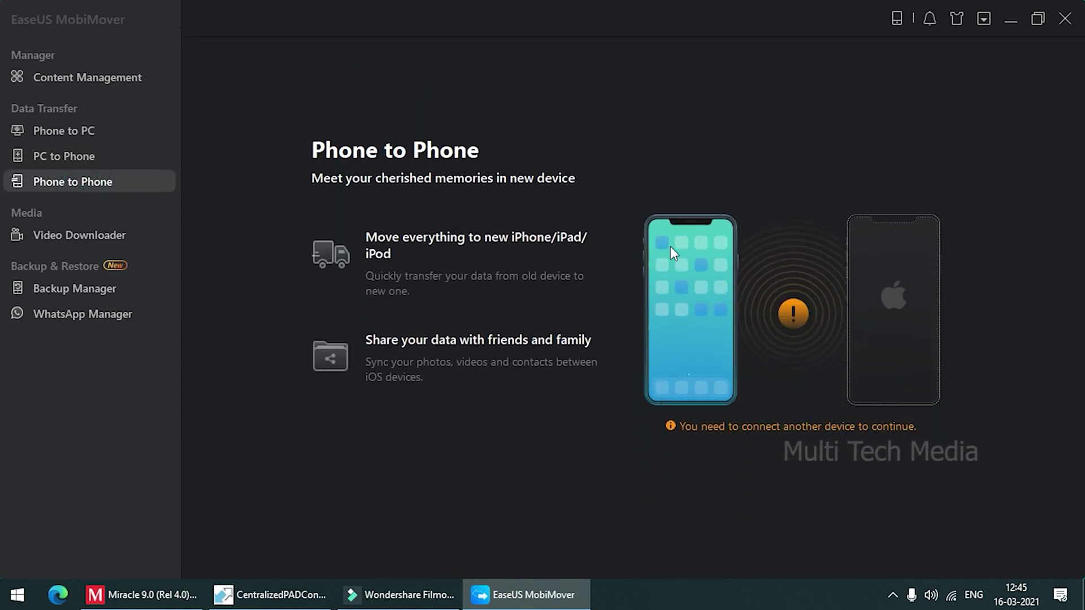
click(117, 236)
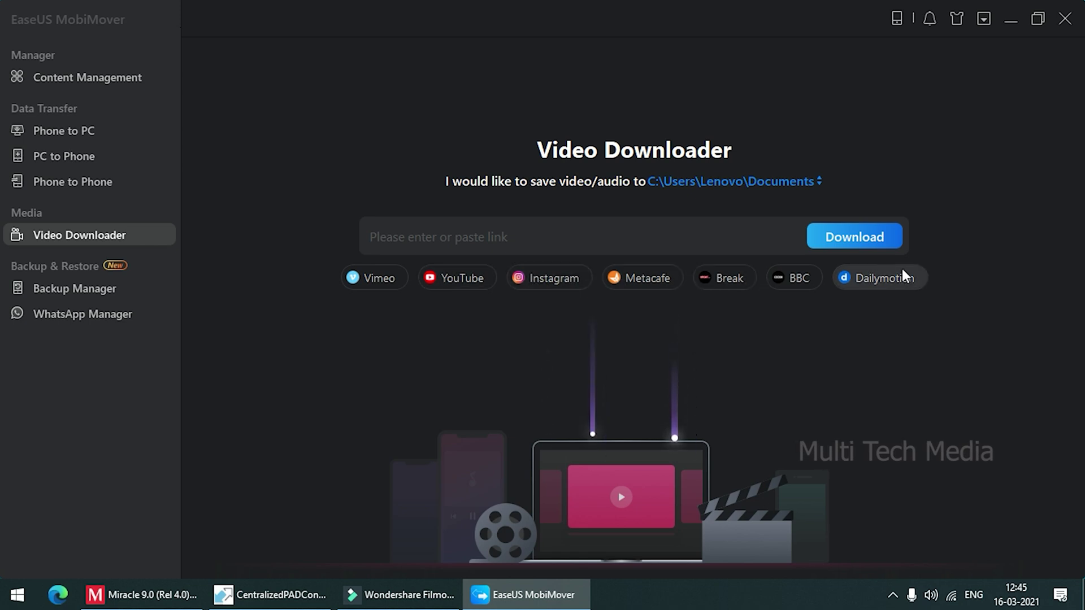
click(95, 286)
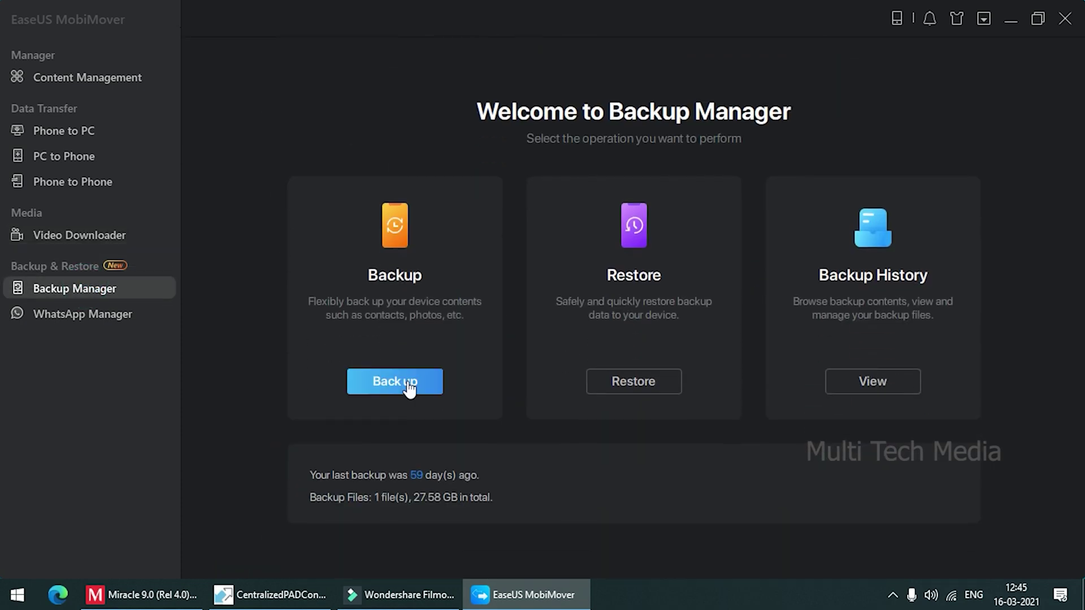
Run a One-Click Backup of all ticked iPhone categories, totalling 110.42 MB.
click(409, 387)
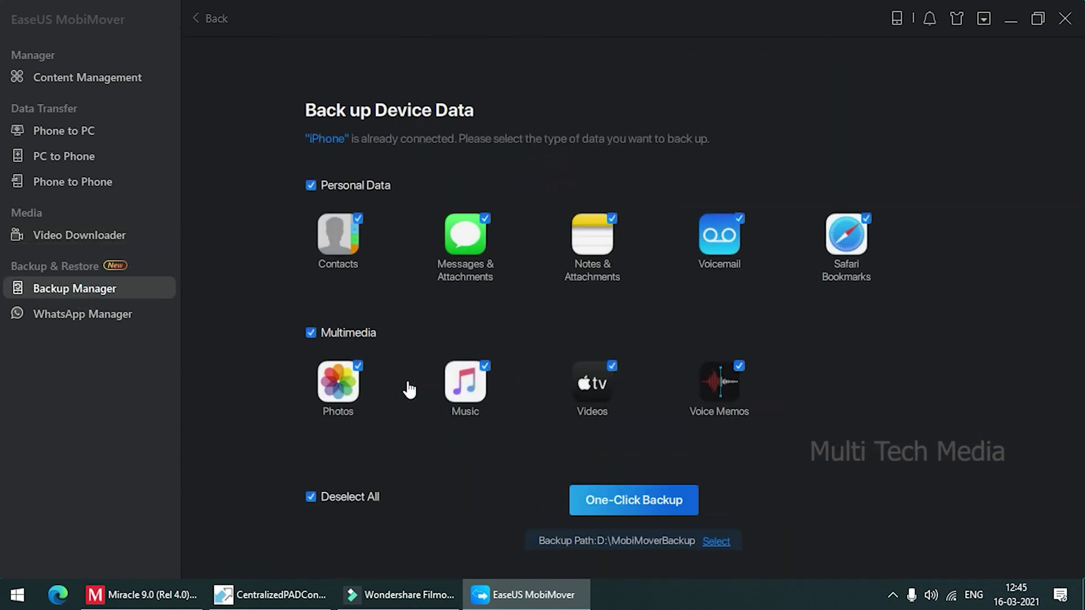
click(646, 512)
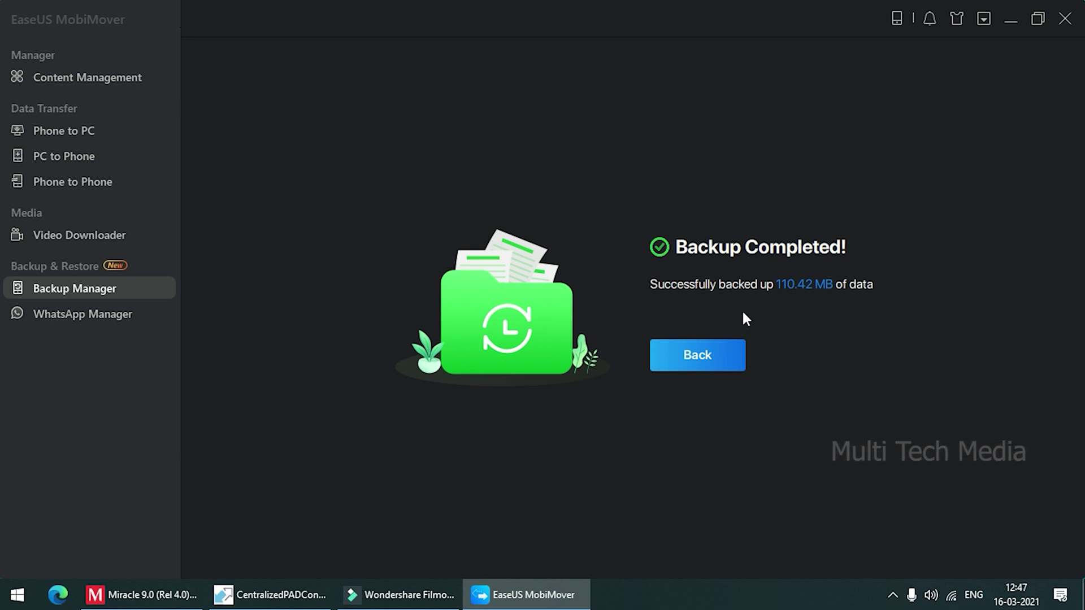
click(67, 315)
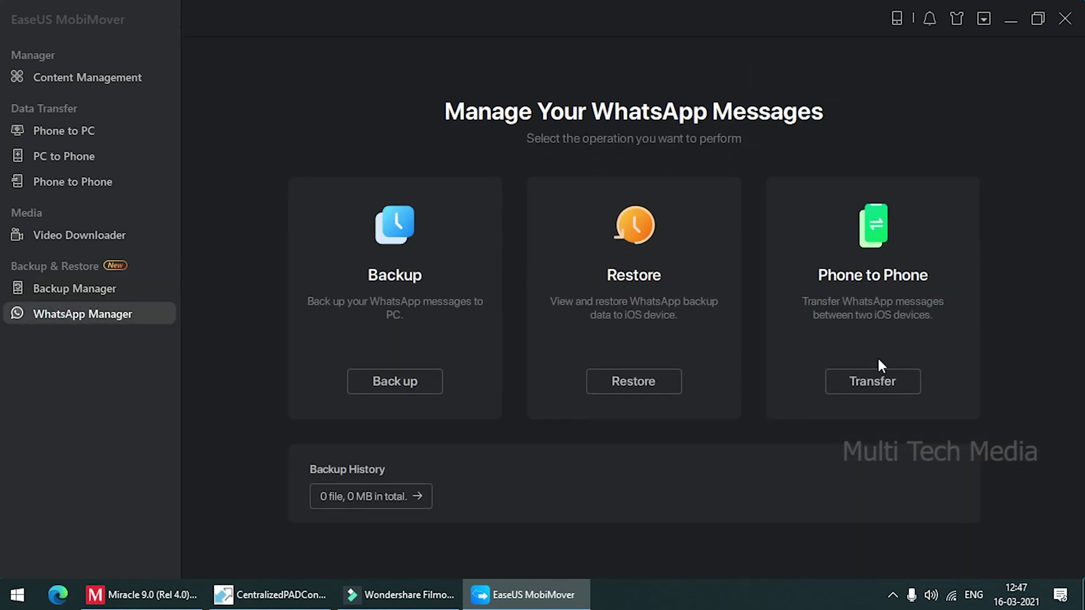
Back up the WhatsApp messages (26.51 MB) and go back to the WhatsApp Manager page.
click(410, 384)
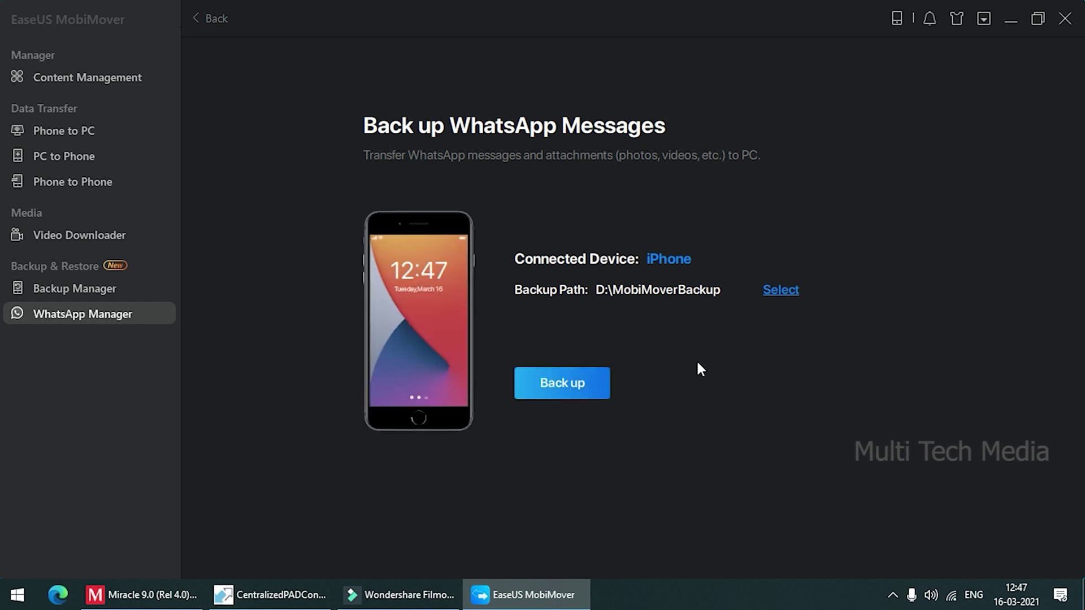
click(585, 386)
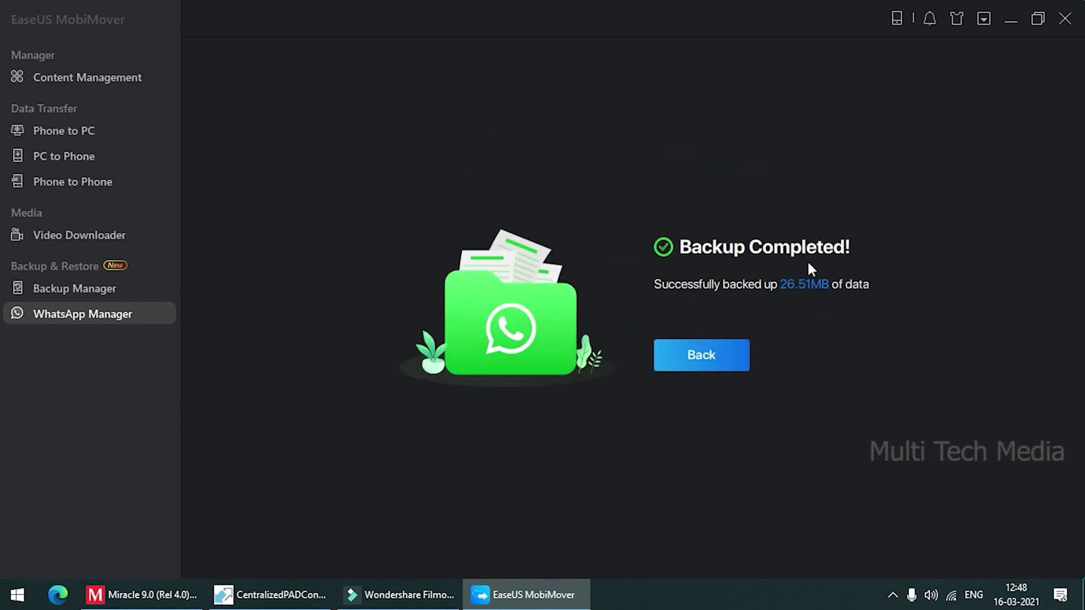
click(708, 374)
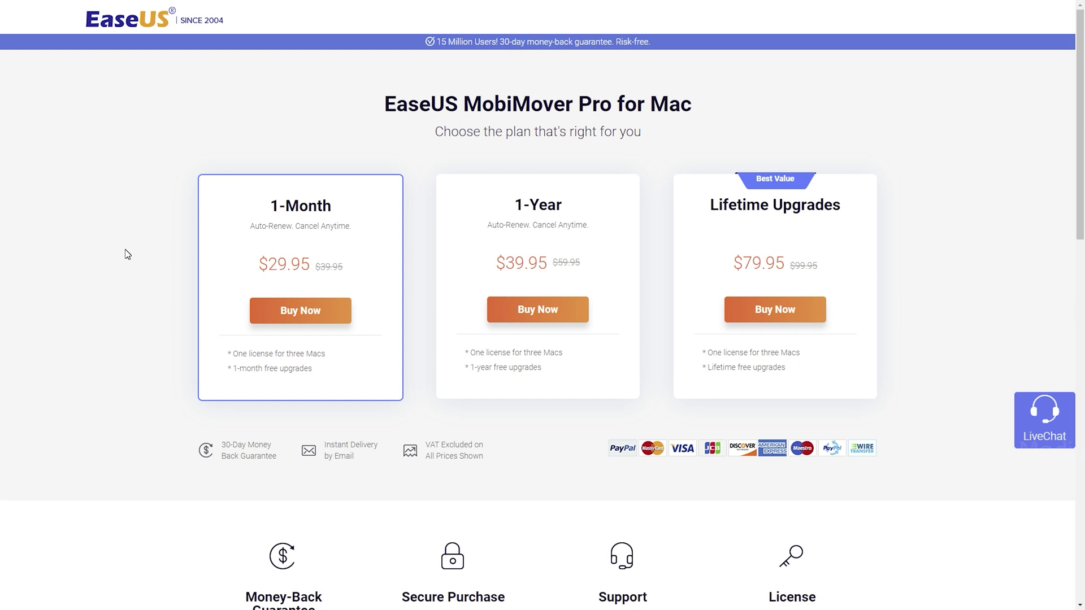
Scroll past the Pro plan prices to the Free versus Pro Editions Comparison table.
double_click(301, 269)
click(961, 253)
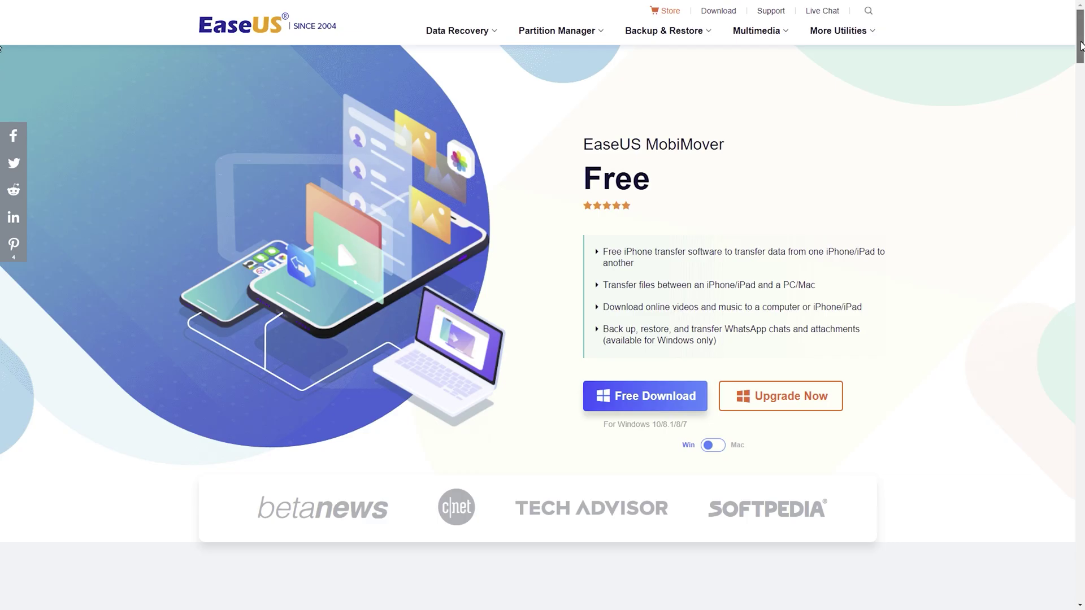
drag(1081, 47, 1081, 280)
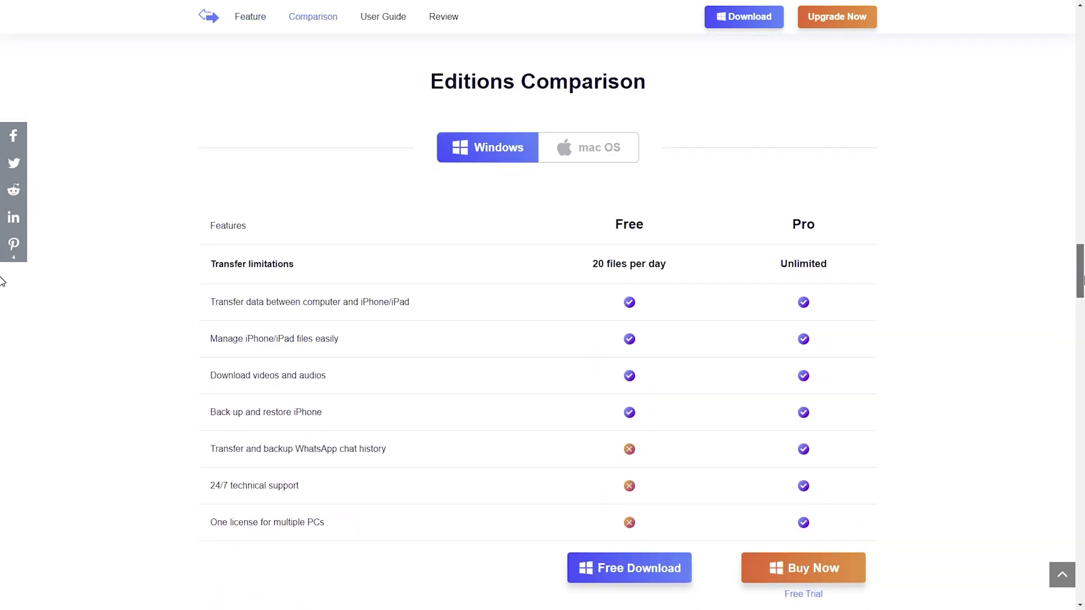
scroll(968, 325, down, 3)
scroll(968, 325, down, 3)
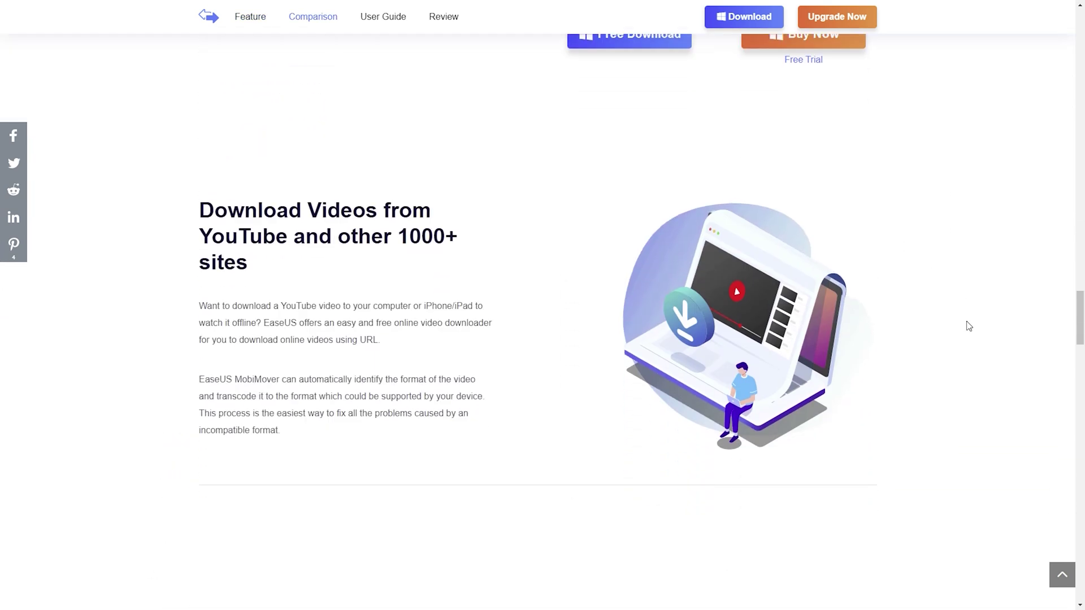
scroll(968, 326, down, 1)
scroll(2, 303, down, 1)
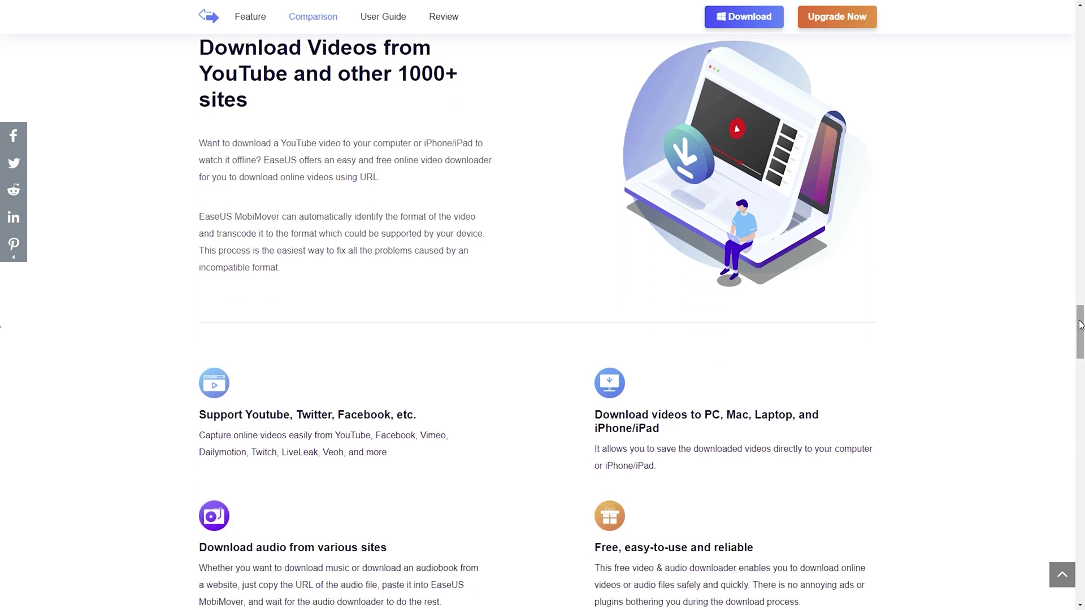
scroll(888, 268, down, 2)
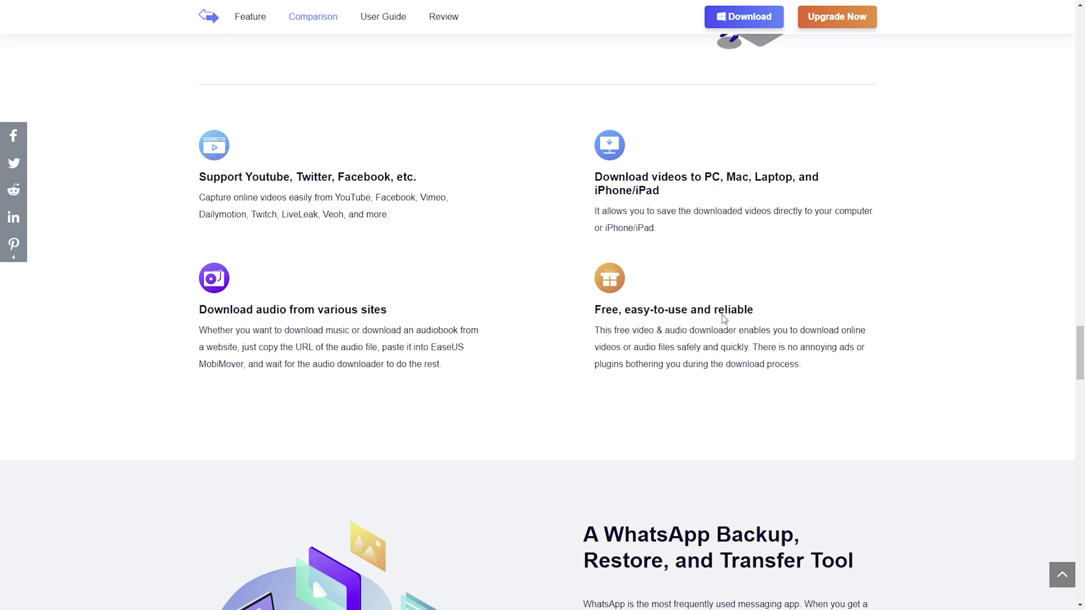
scroll(967, 300, down, 3)
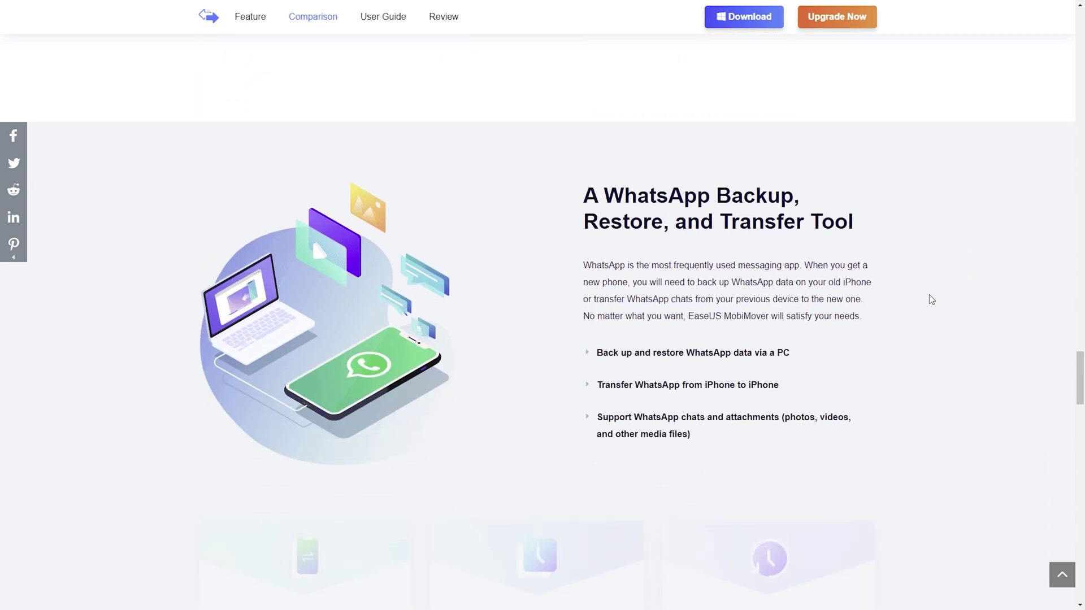
scroll(690, 233, down, 3)
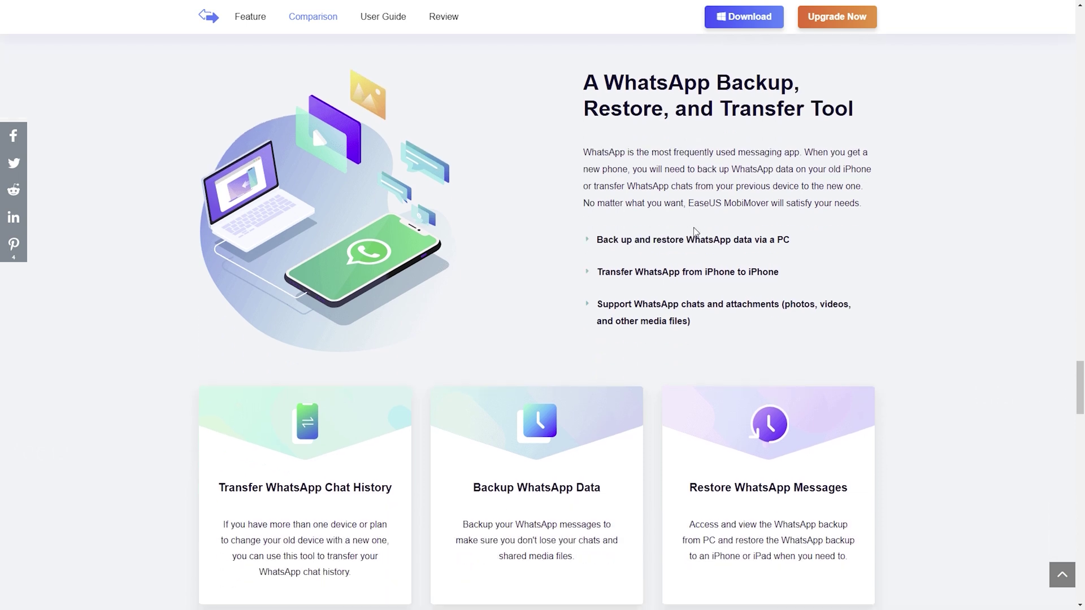
scroll(689, 231, down, 1)
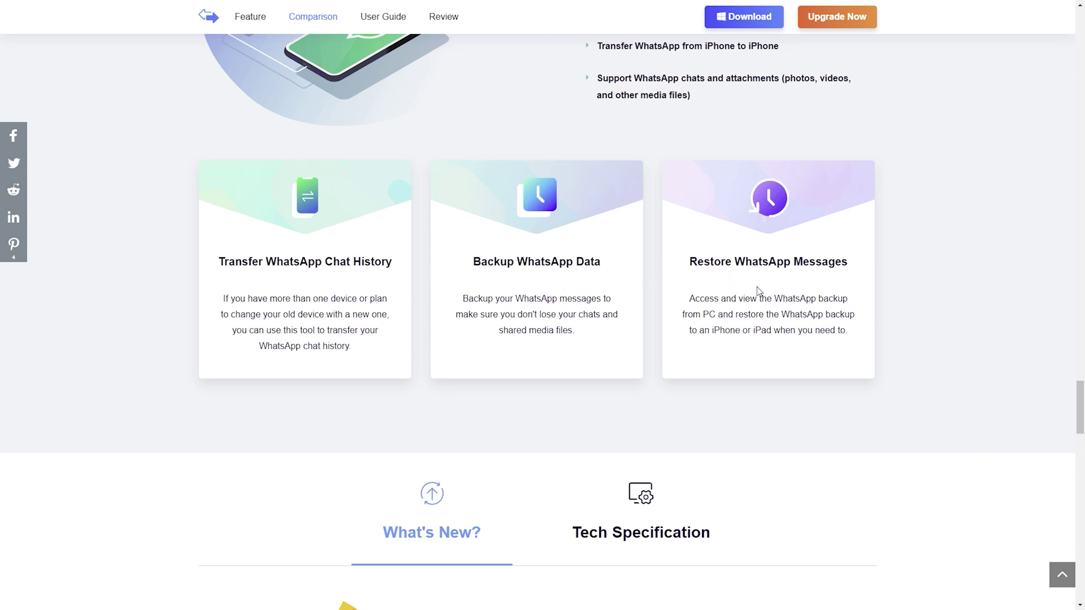
scroll(756, 291, down, 1)
scroll(771, 300, down, 1)
scroll(781, 308, down, 1)
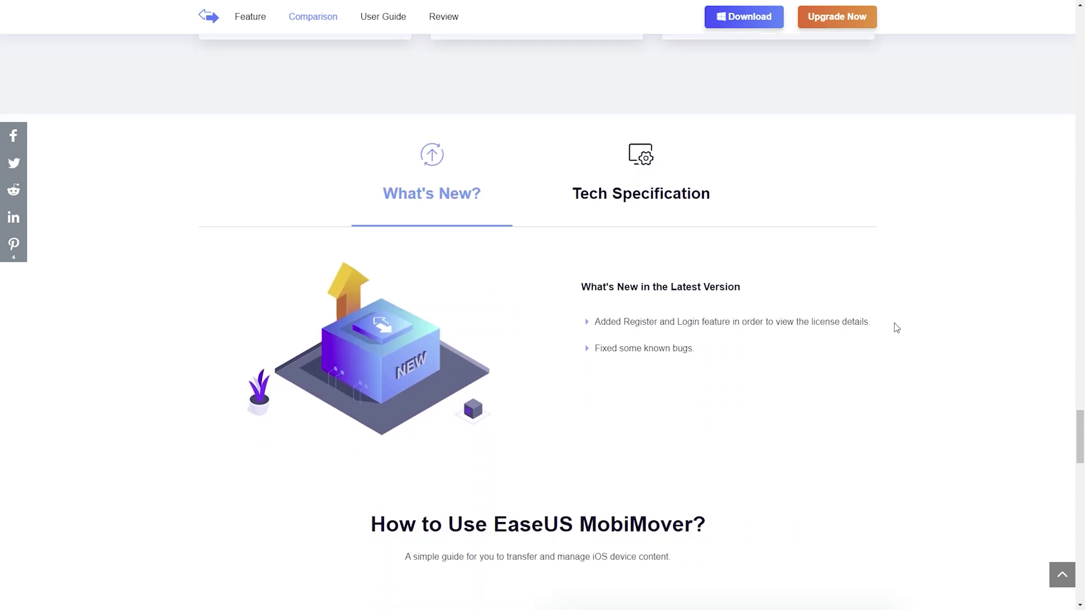
scroll(2, 426, down, 2)
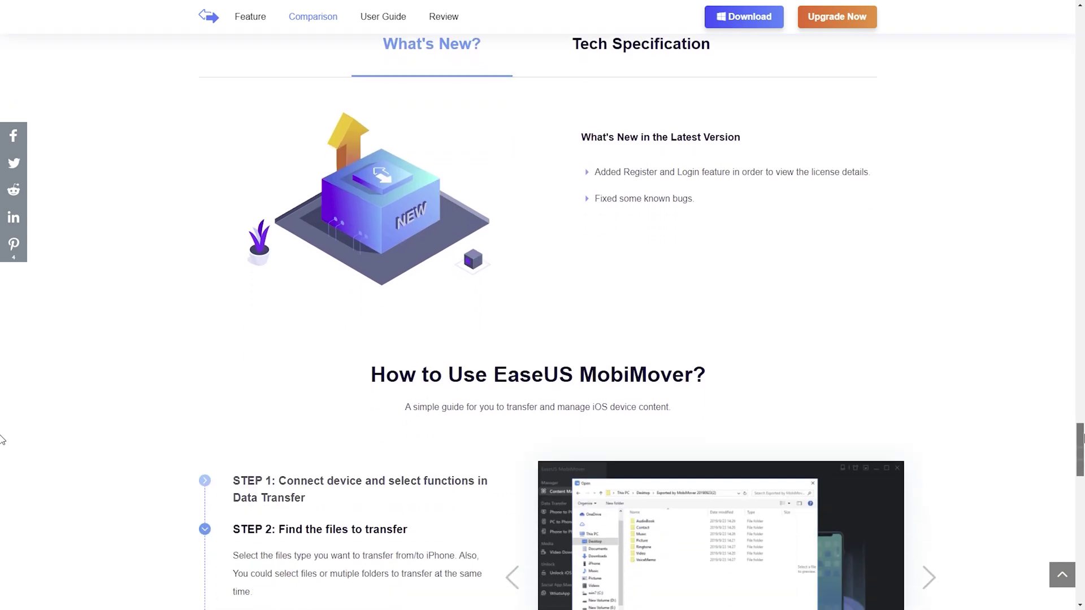